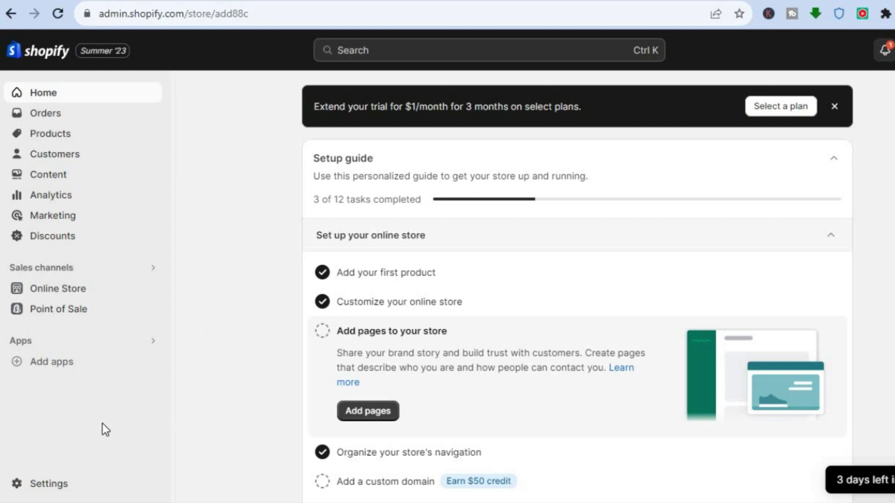
Step: Go to Settings > Payments and review the inactive PayPal and Amazon Pay methods
click(49, 485)
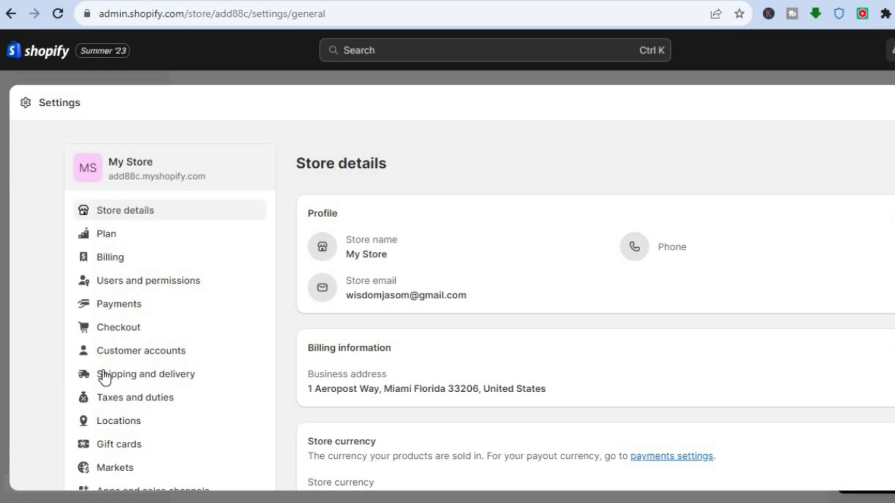
click(139, 315)
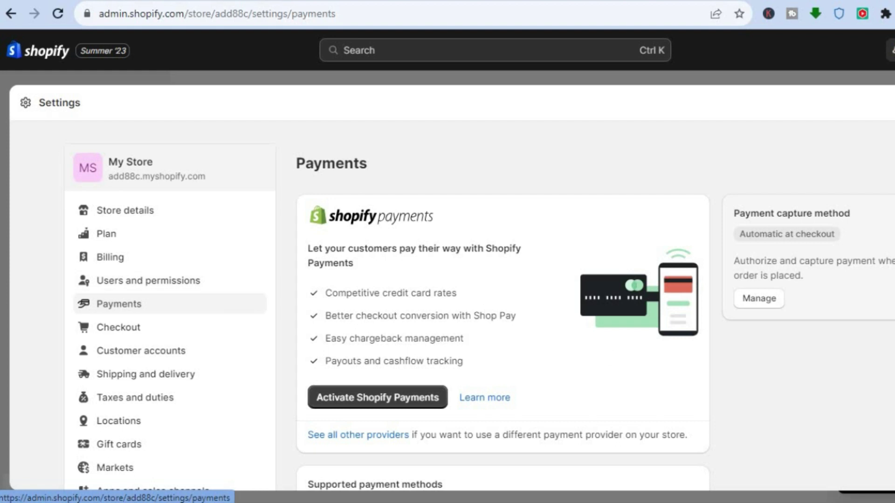
scroll(480, 311, down, 2)
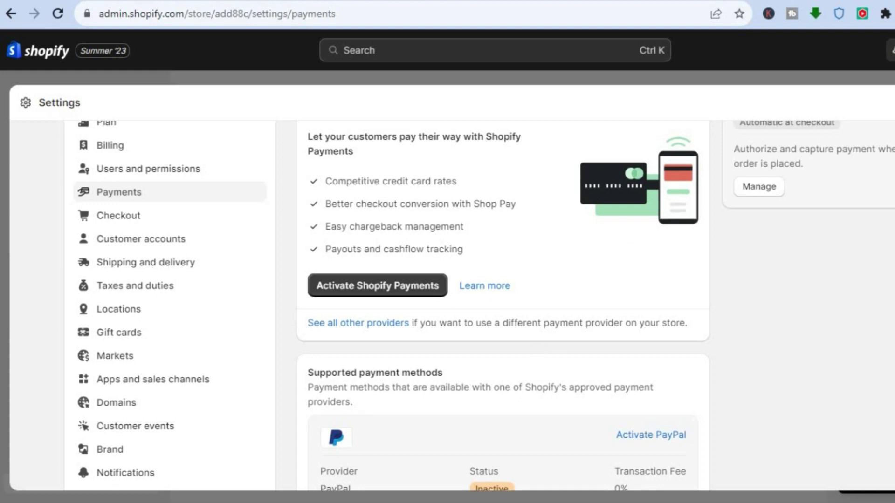
scroll(479, 308, up, 2)
scroll(480, 307, down, 9)
scroll(480, 308, up, 8)
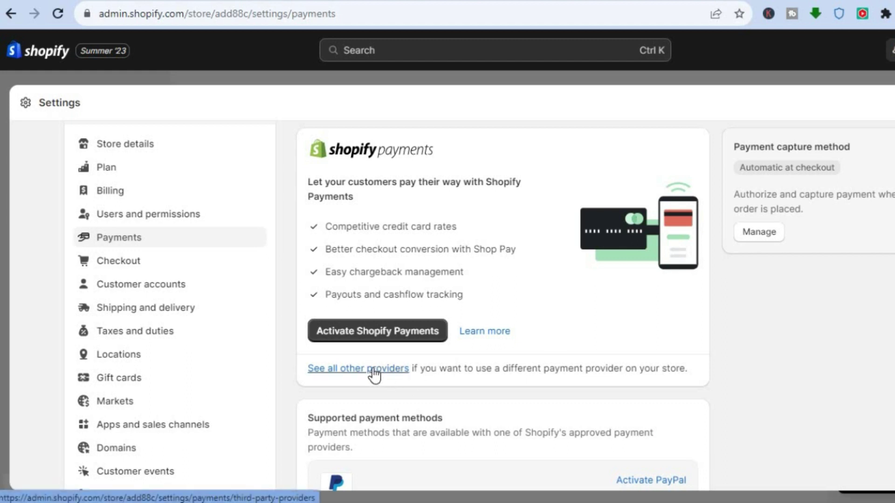
Step: Show all other providers and filter the Payment methods list to Apple Pay only
click(374, 375)
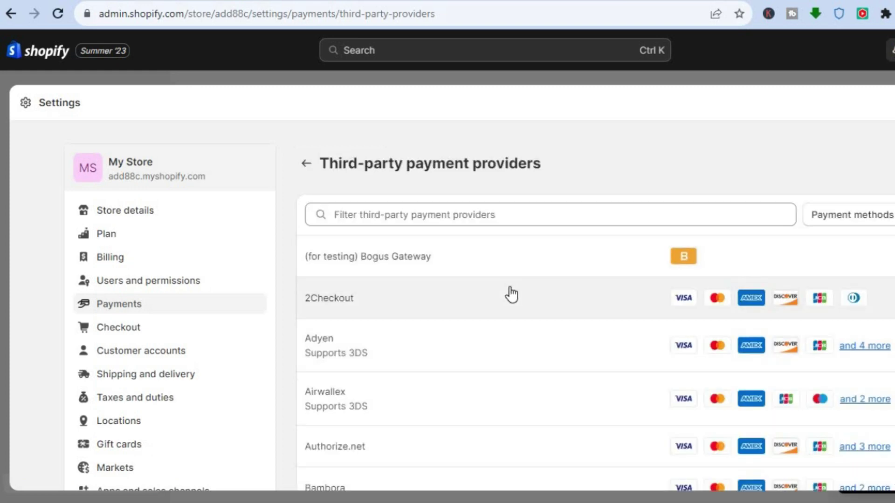
click(858, 224)
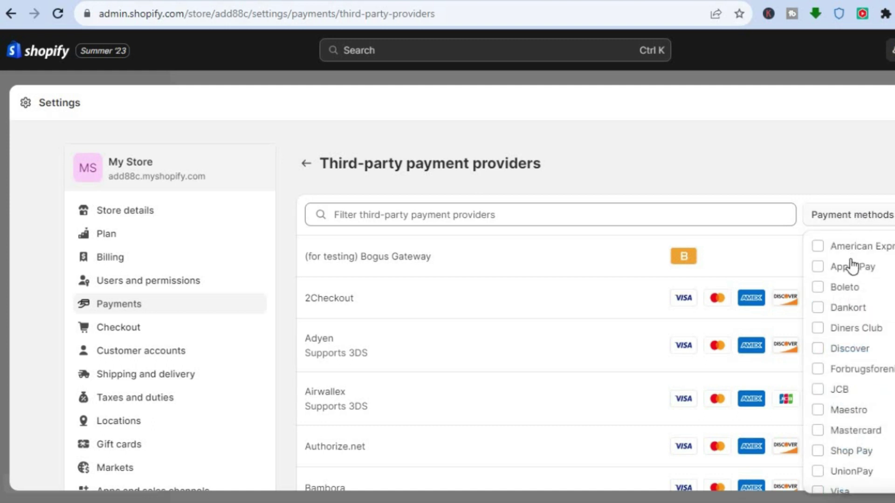
click(818, 268)
click(768, 178)
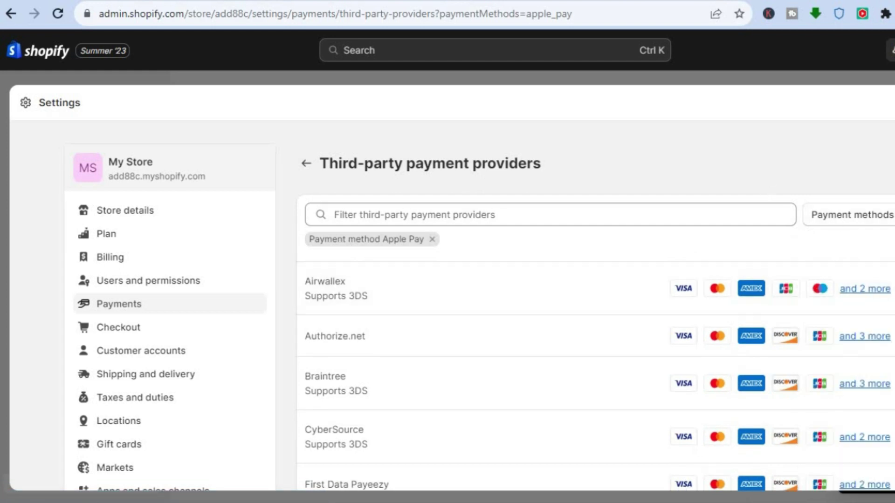
scroll(485, 306, down, 4)
scroll(485, 307, up, 2)
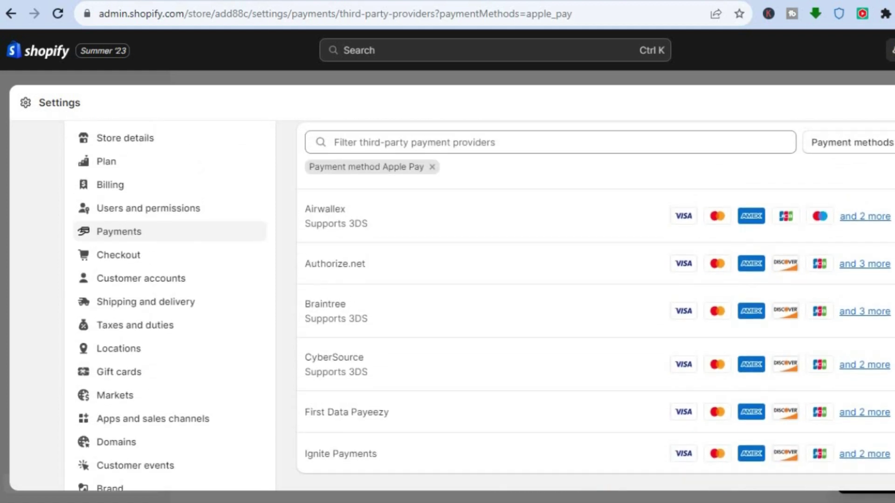
scroll(485, 307, up, 1)
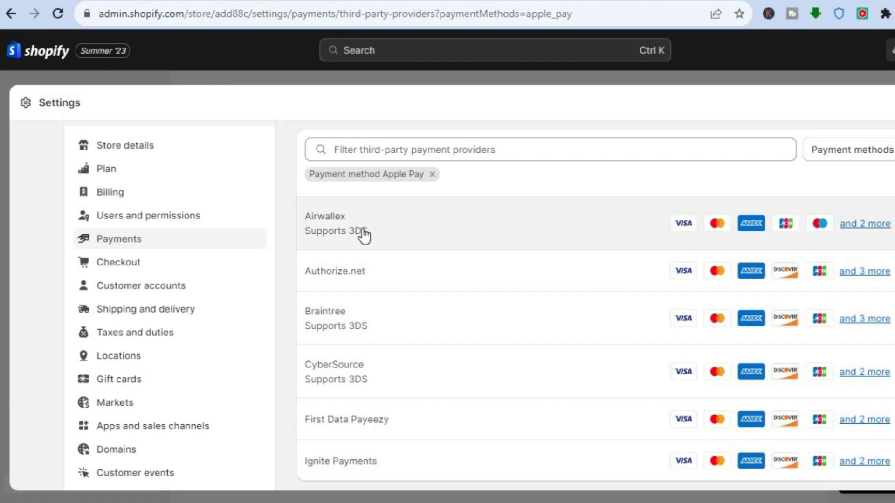
Step: Open the Airwallex provider details and choose Connect
click(363, 230)
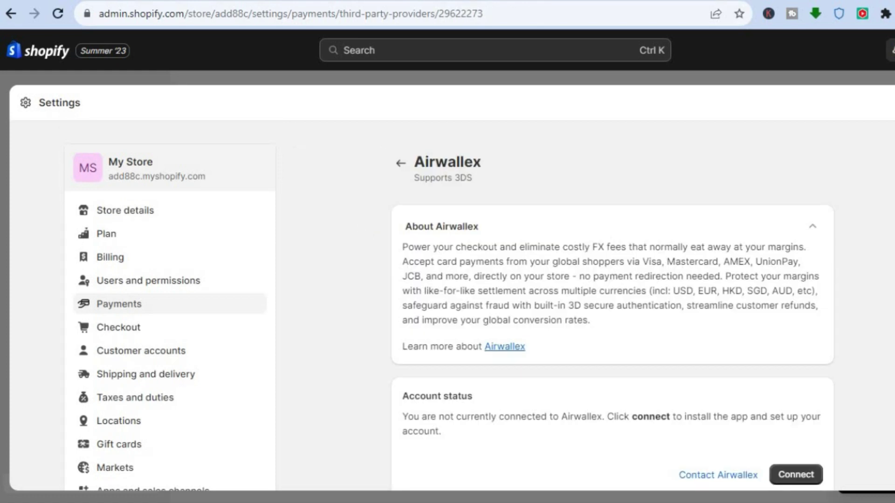
scroll(448, 313, down, 2)
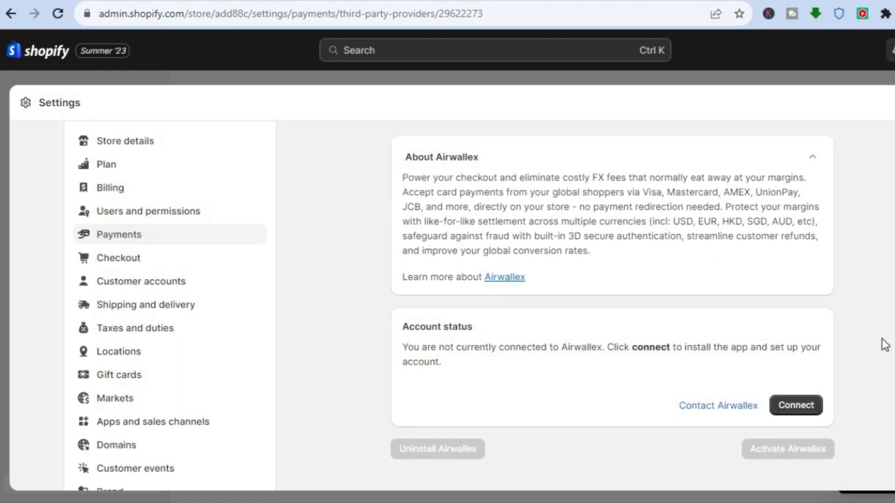
click(808, 409)
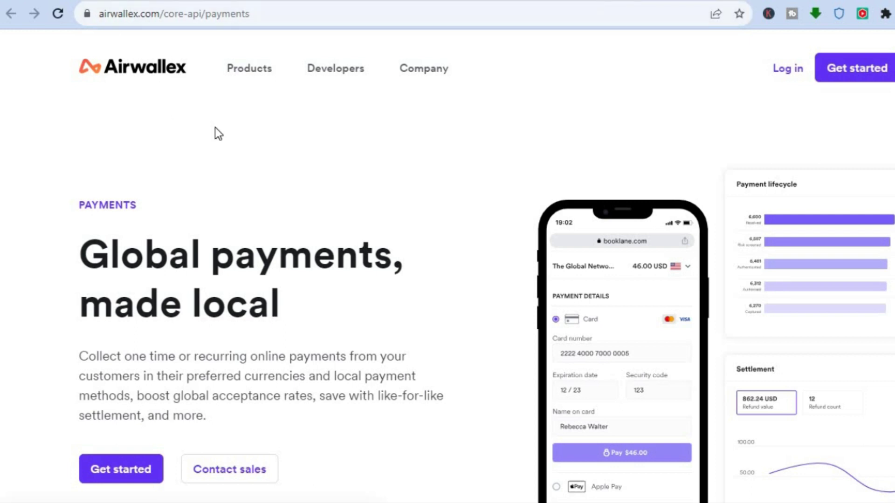
Step: Scroll through the Airwallex payments page and its Featured Methods cards
scroll(447, 252, down, 3)
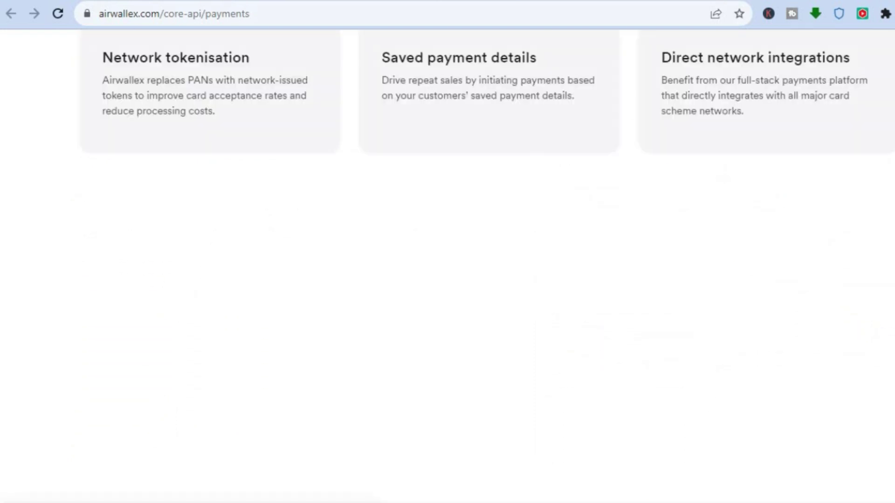
scroll(448, 252, down, 10)
scroll(447, 252, down, 1)
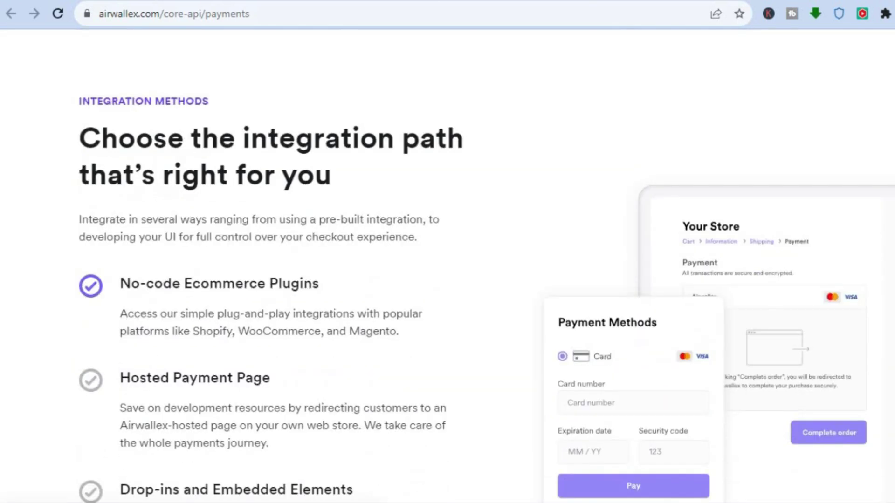
scroll(447, 252, down, 20)
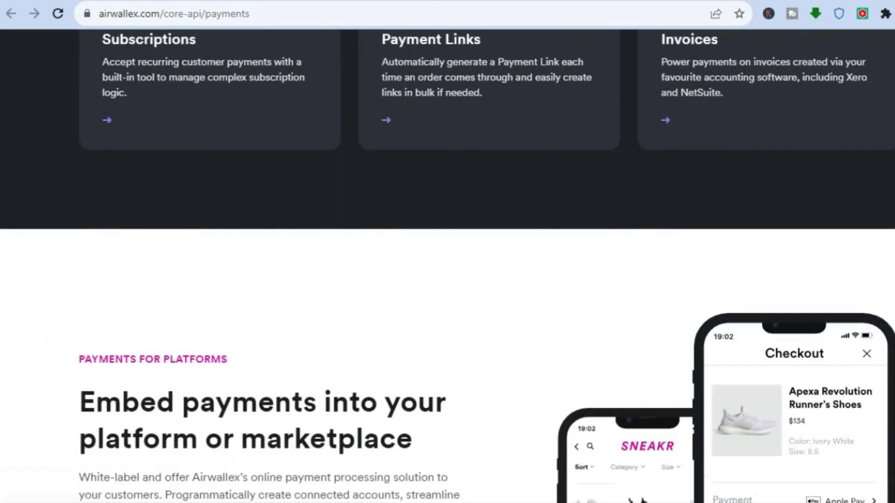
scroll(448, 251, down, 20)
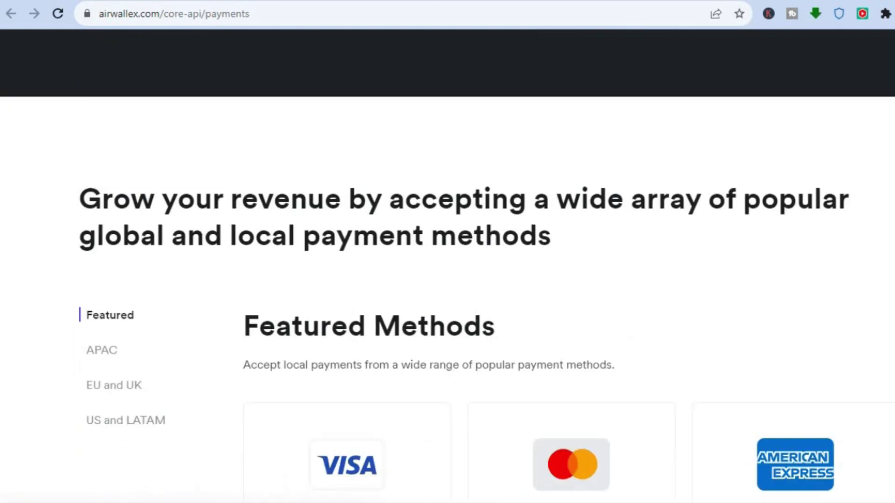
scroll(448, 251, down, 5)
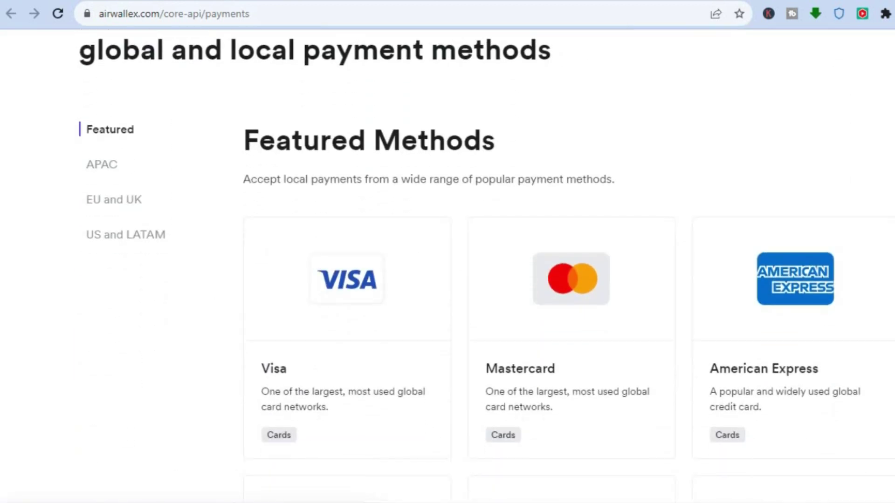
scroll(447, 252, down, 1)
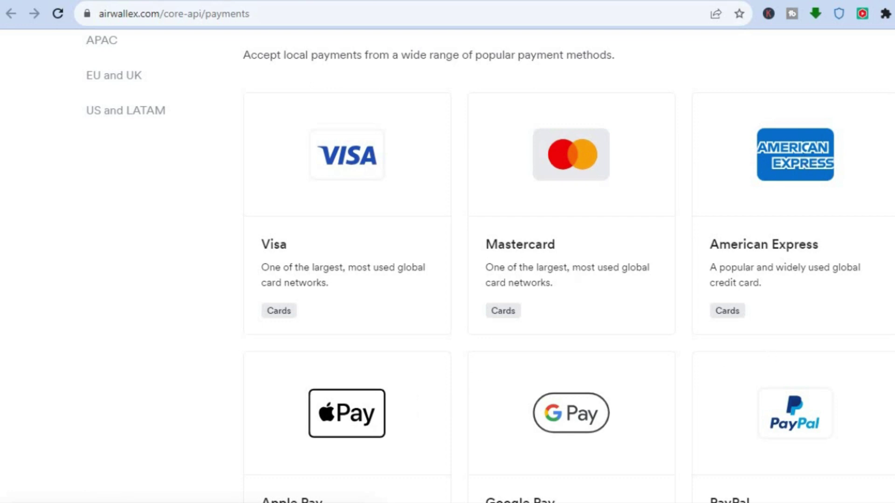
scroll(448, 265, down, 10)
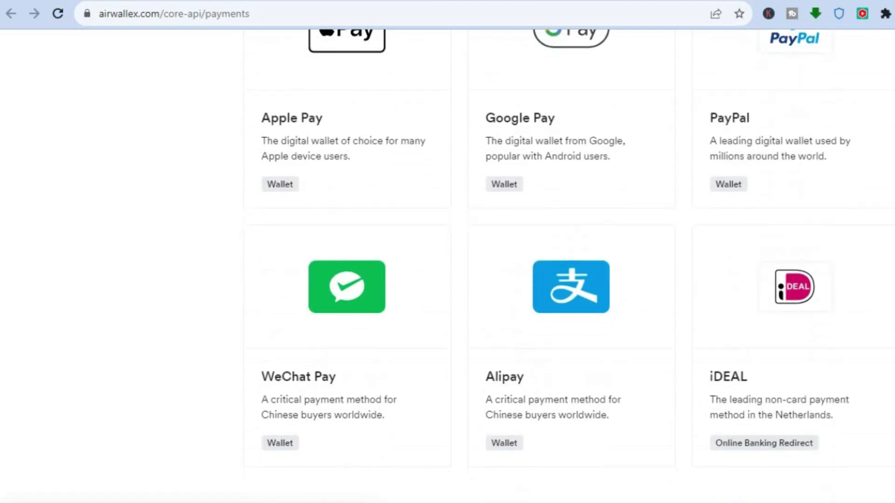
scroll(448, 265, down, 1)
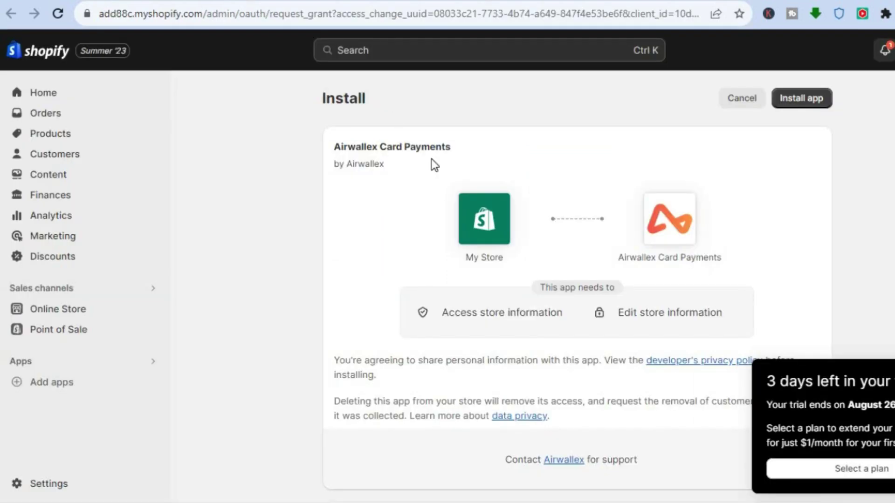
Step: Install the Airwallex Card Payments app from its install screen
click(794, 100)
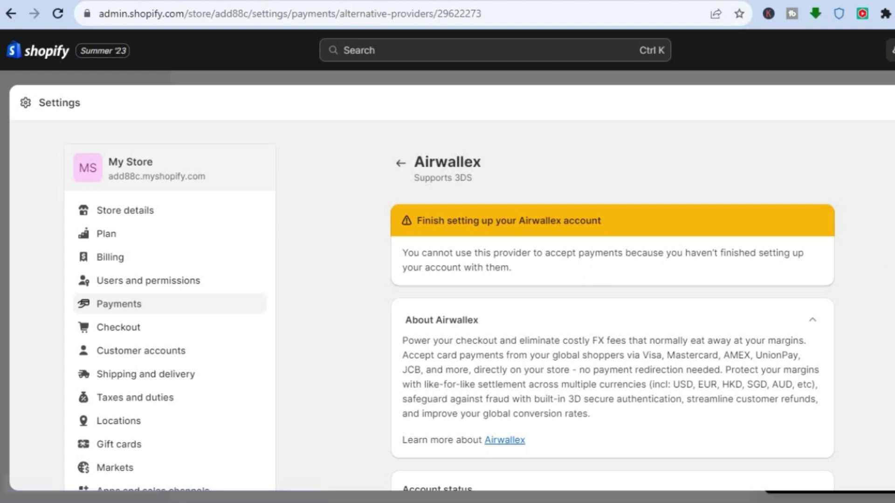
Step: Under Account status, choose Manage to reach the Airwallex login page
scroll(606, 303, down, 4)
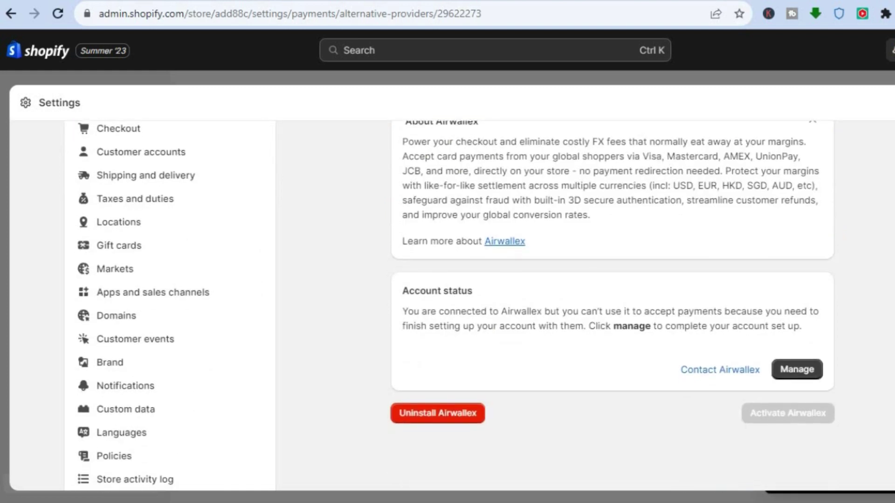
click(809, 370)
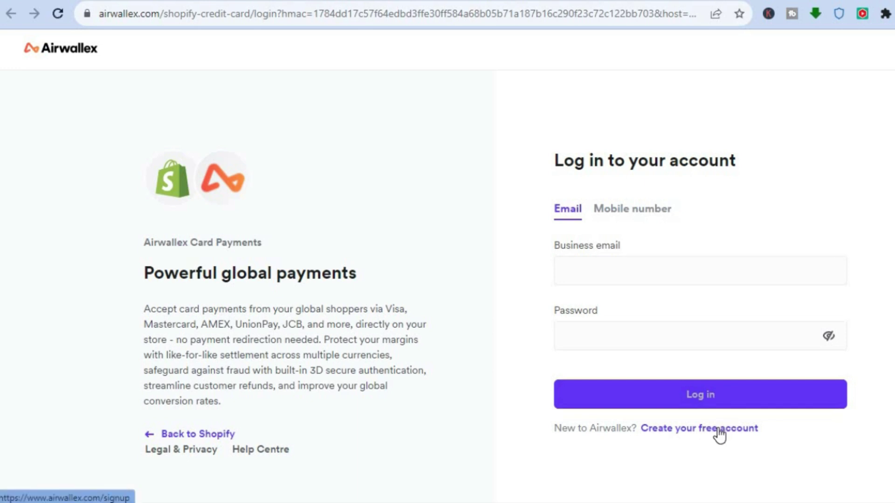
Step: Start a new Airwallex account and accept the suggested business name Simple
click(719, 429)
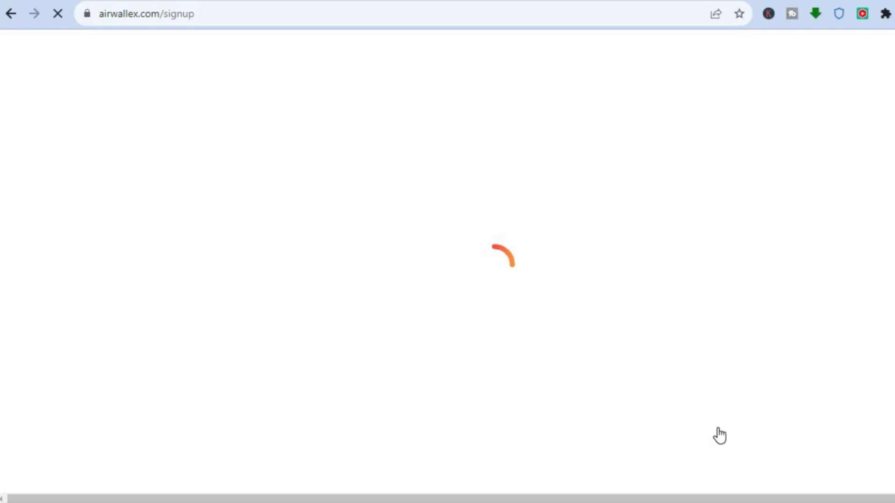
click(242, 289)
click(231, 318)
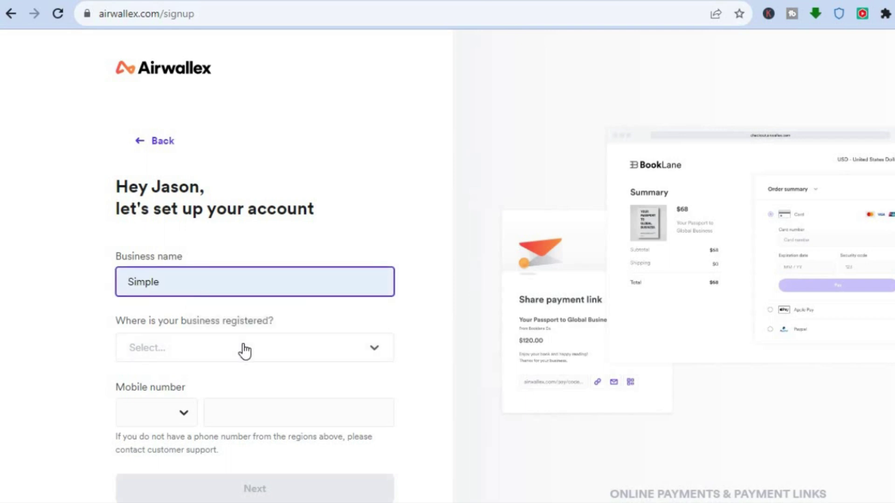
Step: Filter the registration country list with 'unit' and pick United States of America
click(244, 351)
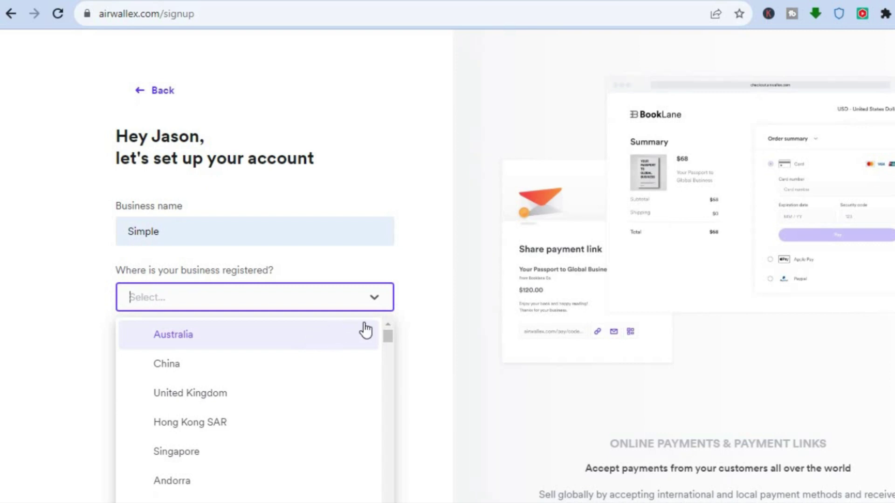
scroll(410, 333, down, 1)
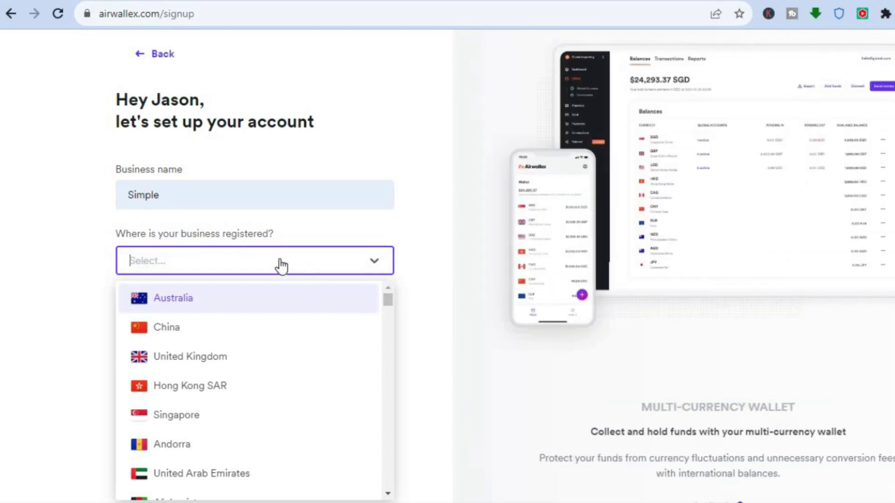
text(u)
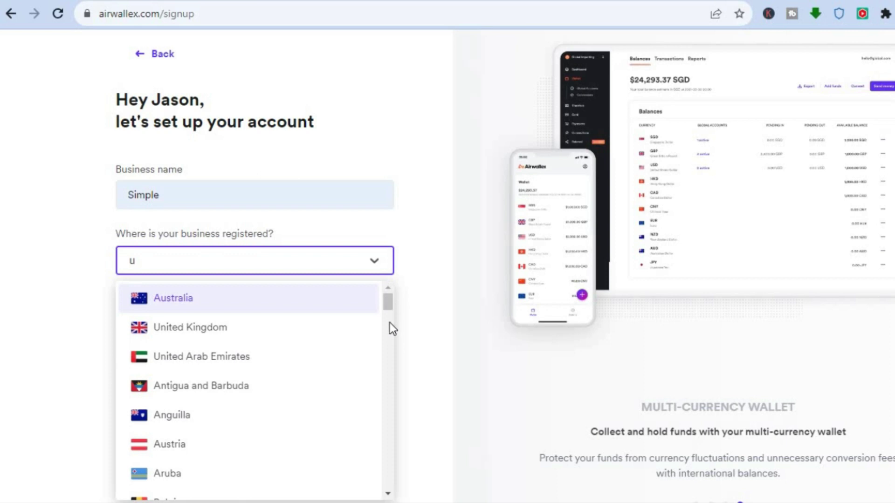
scroll(390, 323, down, 3)
scroll(385, 306, up, 3)
text(n)
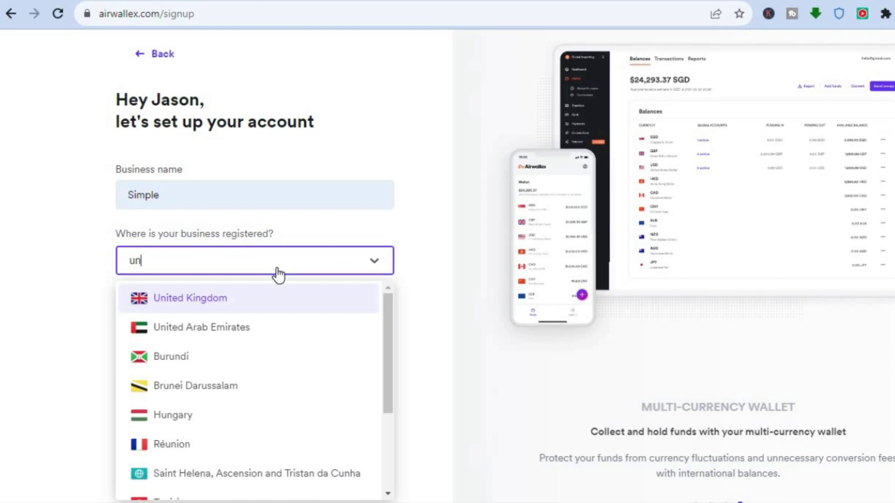
text(it)
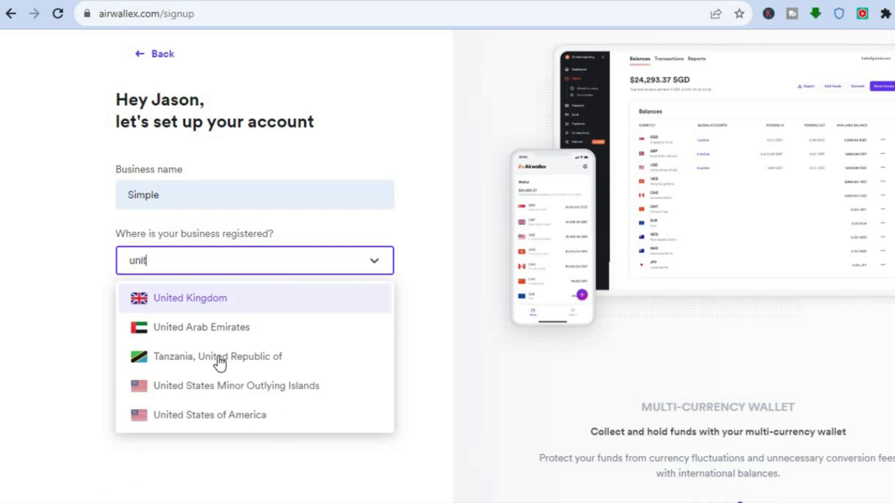
click(193, 408)
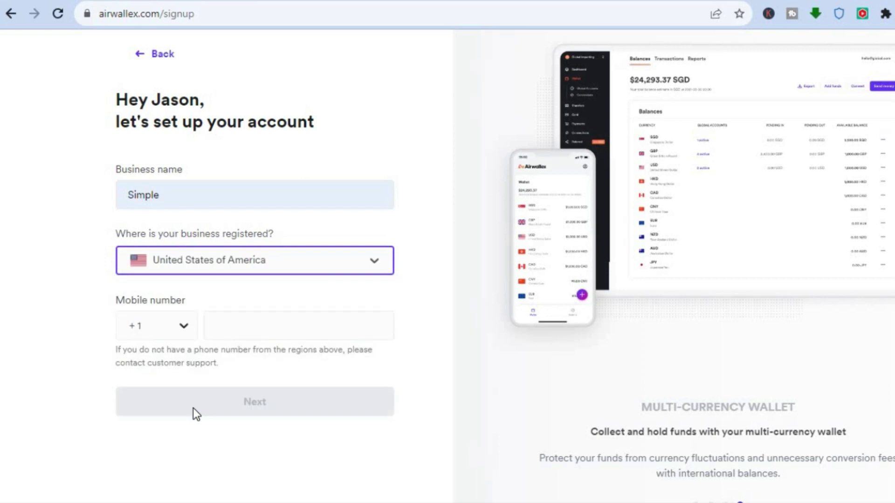
Step: Fill in the mobile number and select website payments, marketplace collections and worldwide bank transfers
click(280, 326)
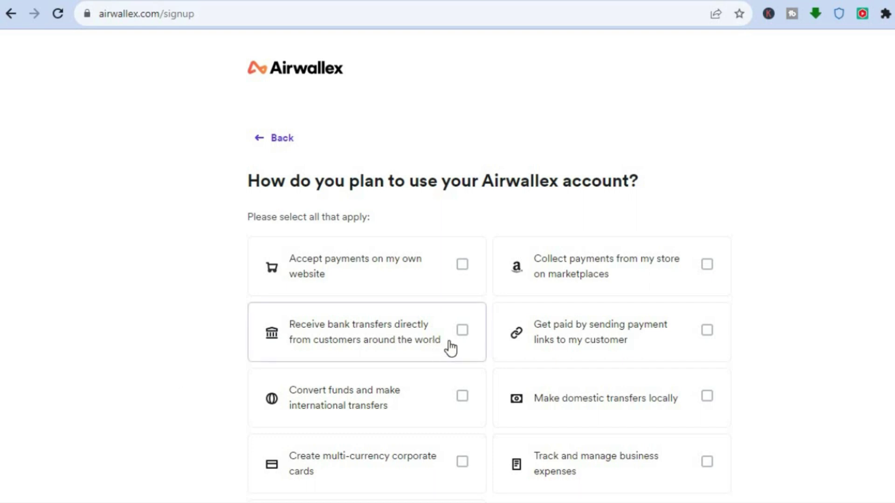
scroll(480, 269, down, 3)
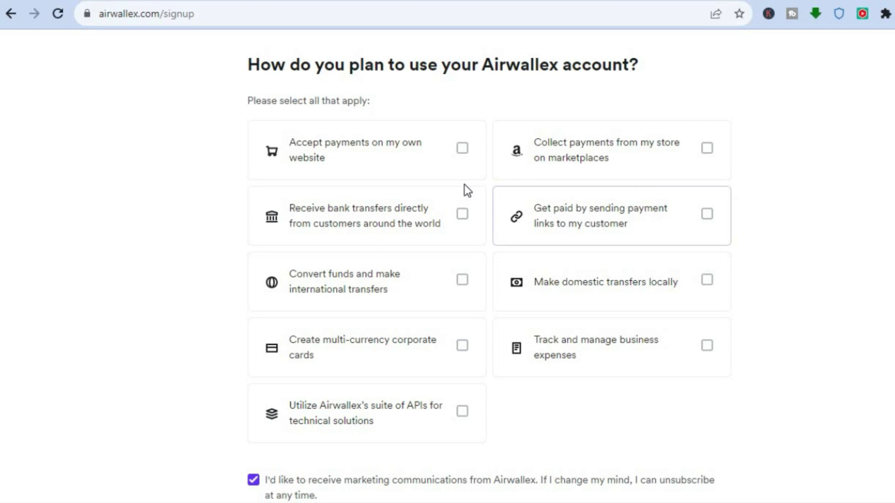
click(463, 150)
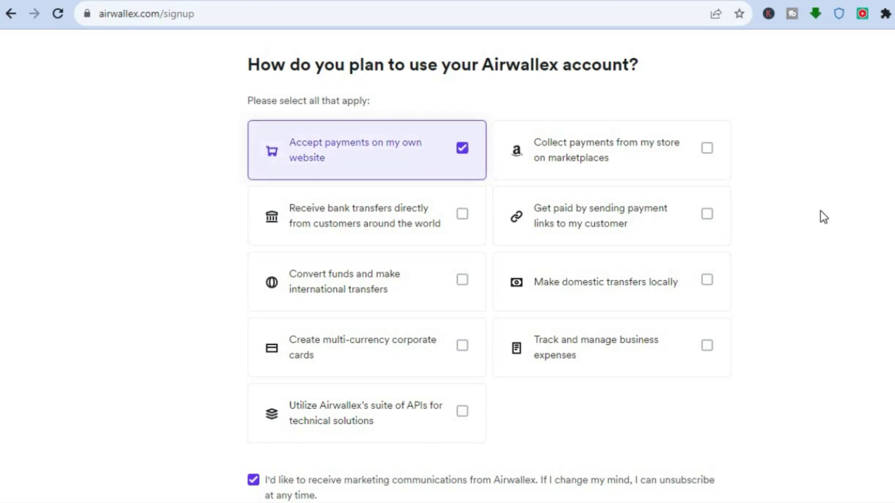
scroll(448, 261, down, 3)
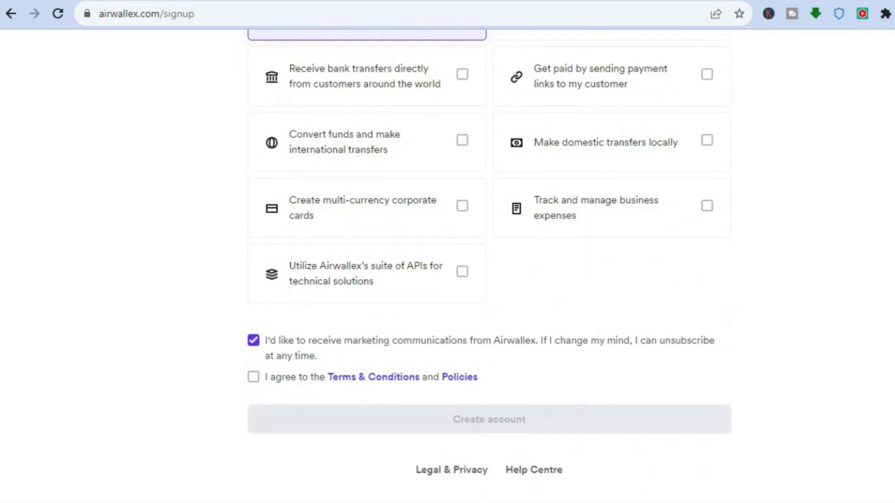
scroll(447, 261, up, 3)
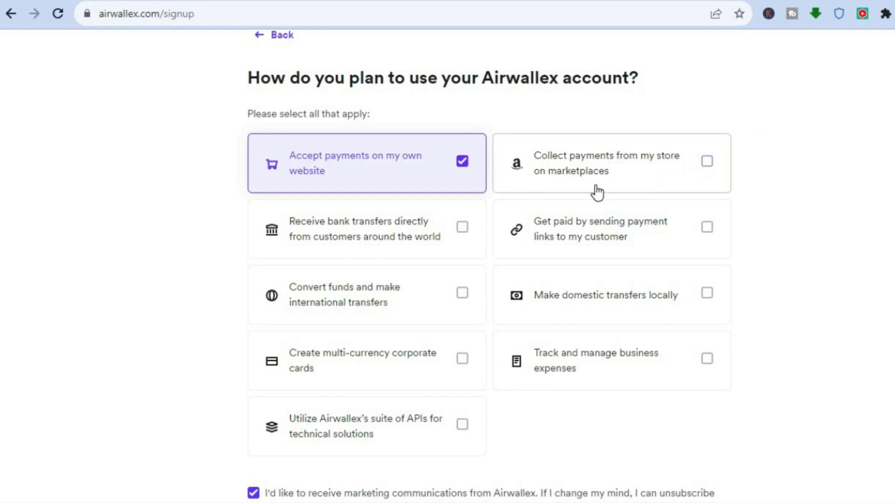
click(707, 163)
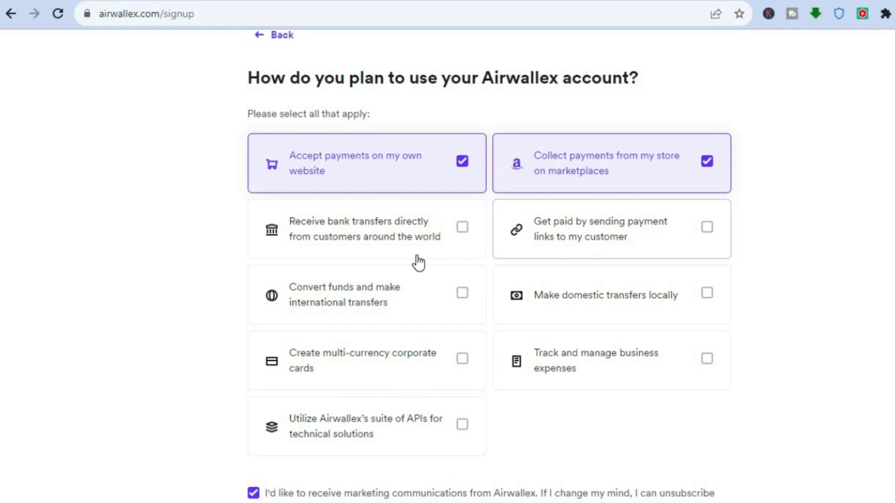
click(458, 236)
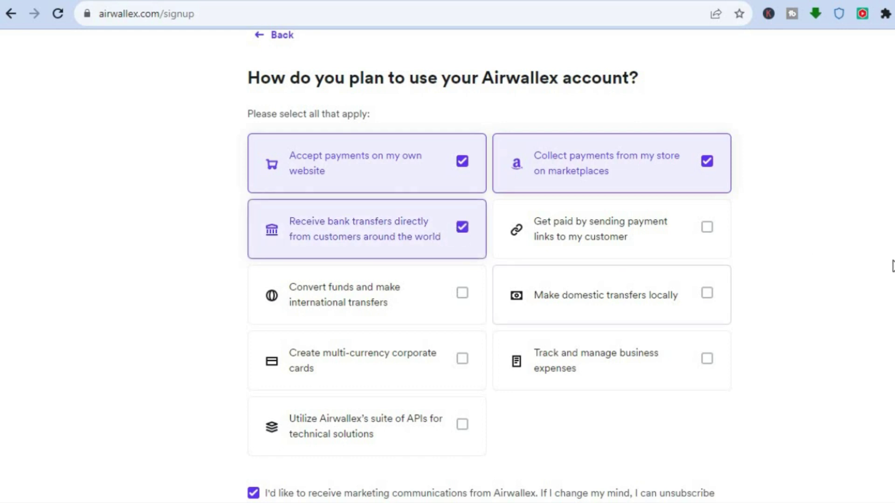
Step: Agree to the Terms & Conditions and Policies and create the Airwallex account
scroll(490, 266, down, 3)
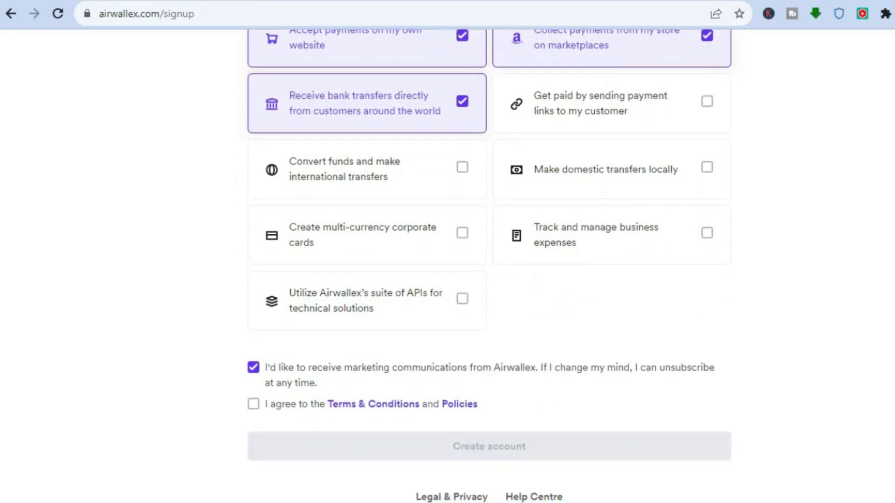
scroll(489, 266, down, 1)
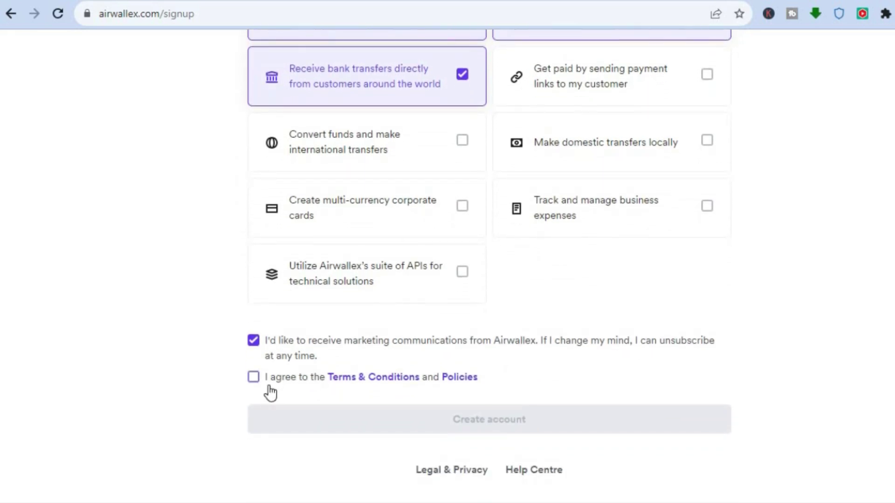
click(253, 378)
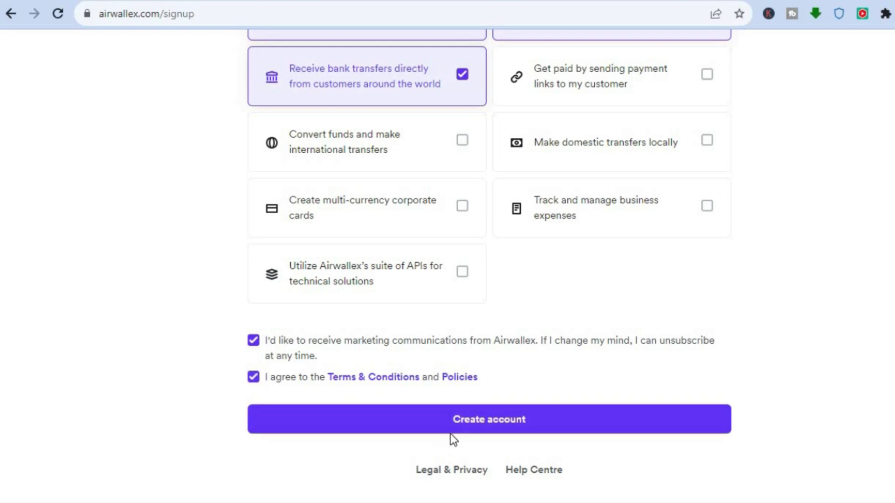
click(460, 422)
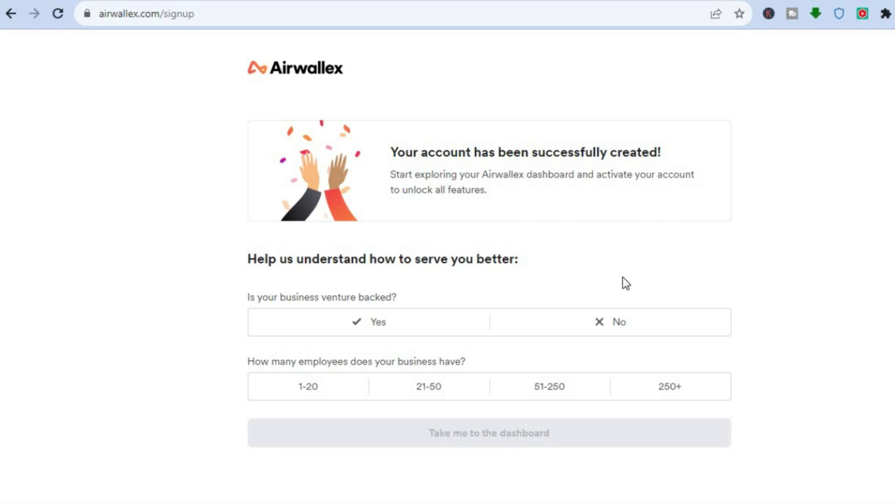
Step: Answer No for venture backed and 1-20 employees, then go to the dashboard
click(362, 321)
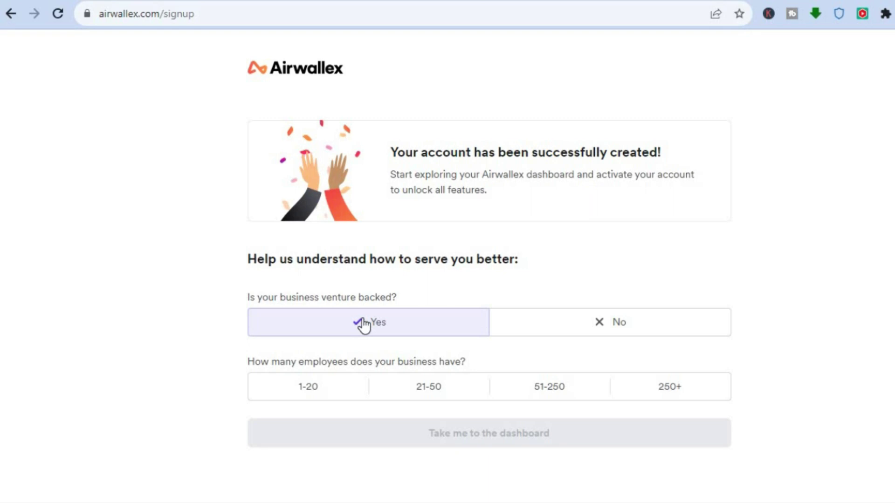
click(573, 334)
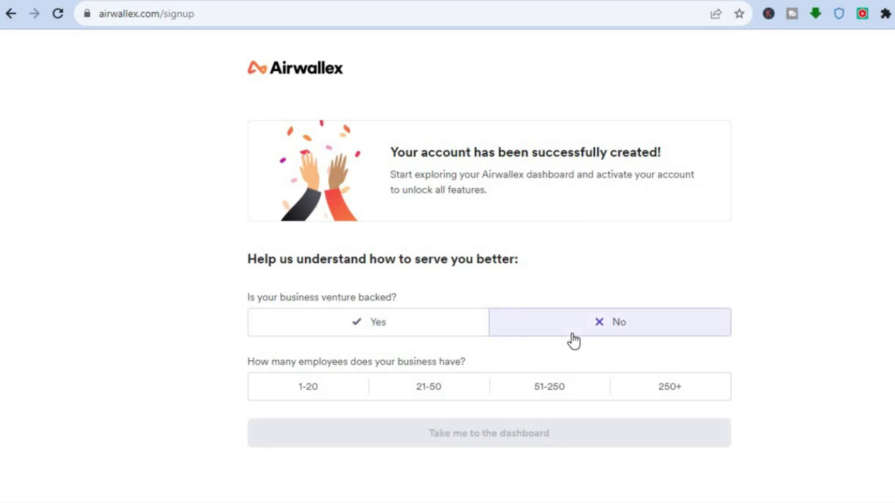
click(310, 387)
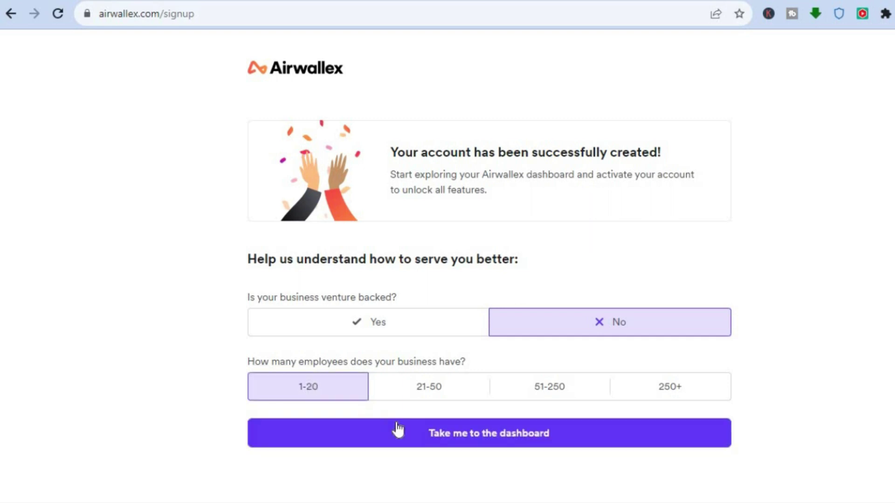
click(401, 433)
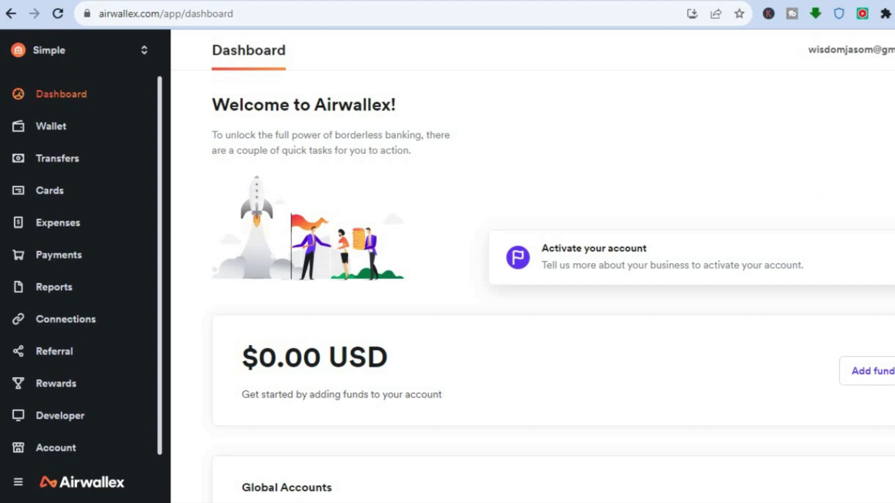
scroll(552, 260, down, 2)
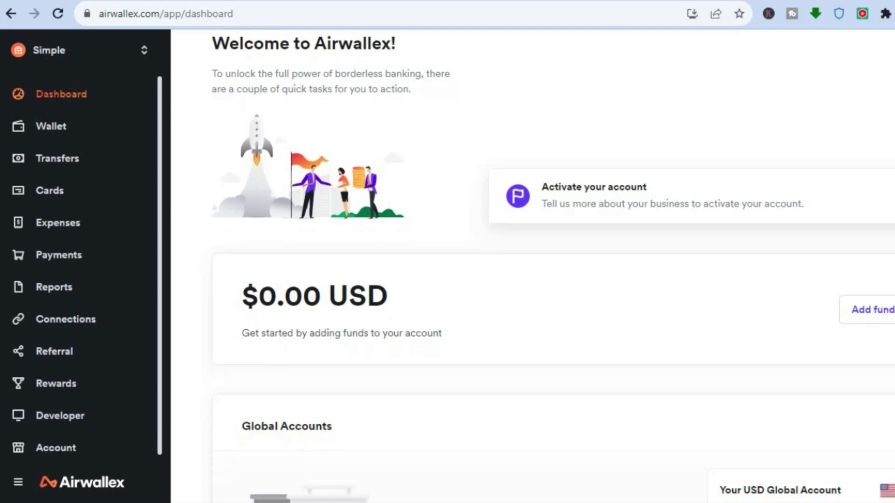
scroll(533, 265, down, 2)
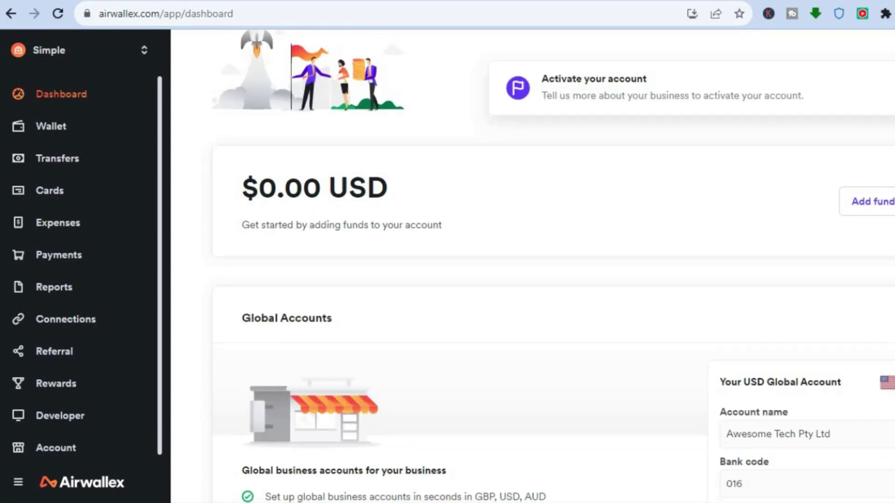
scroll(553, 266, up, 1)
scroll(553, 266, down, 1)
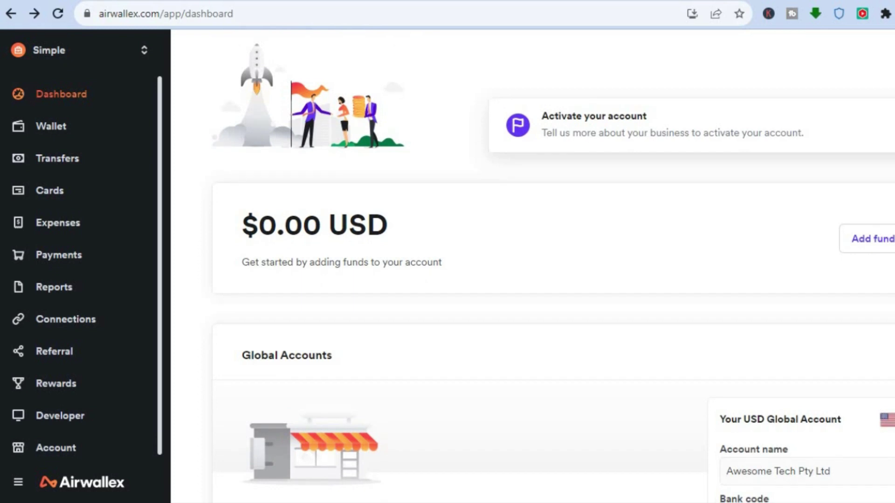
scroll(553, 266, down, 1)
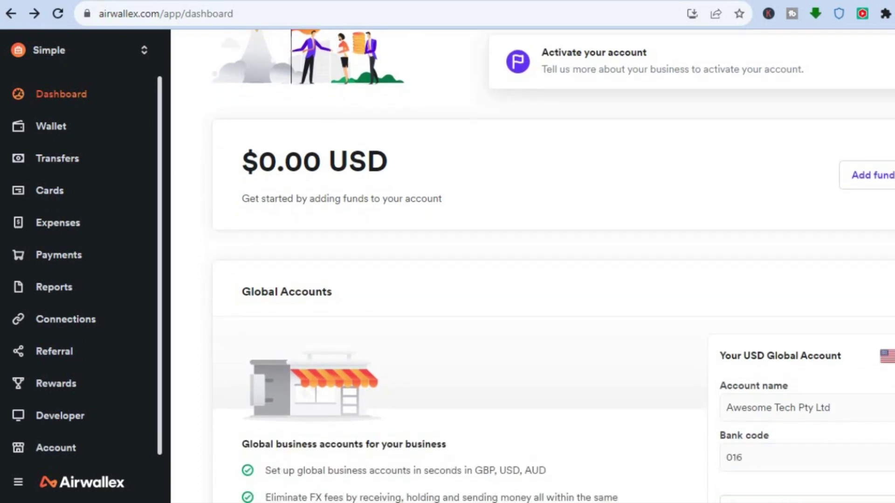
scroll(553, 266, down, 10)
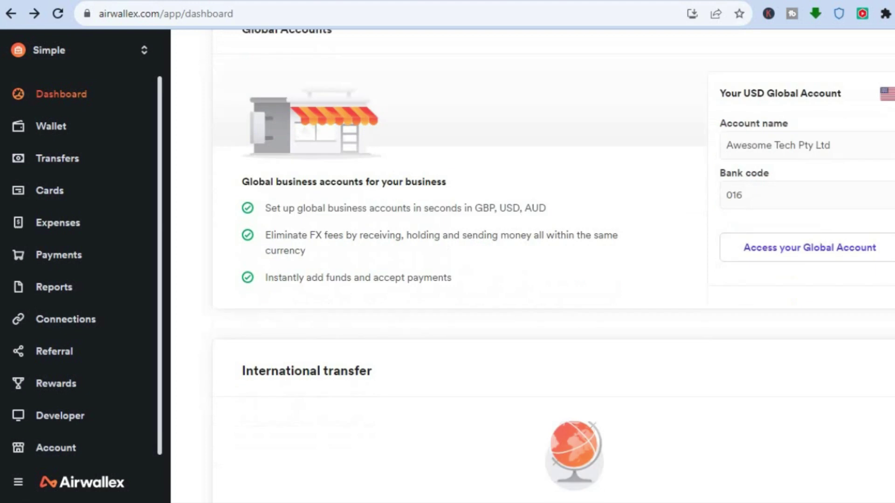
scroll(554, 266, down, 4)
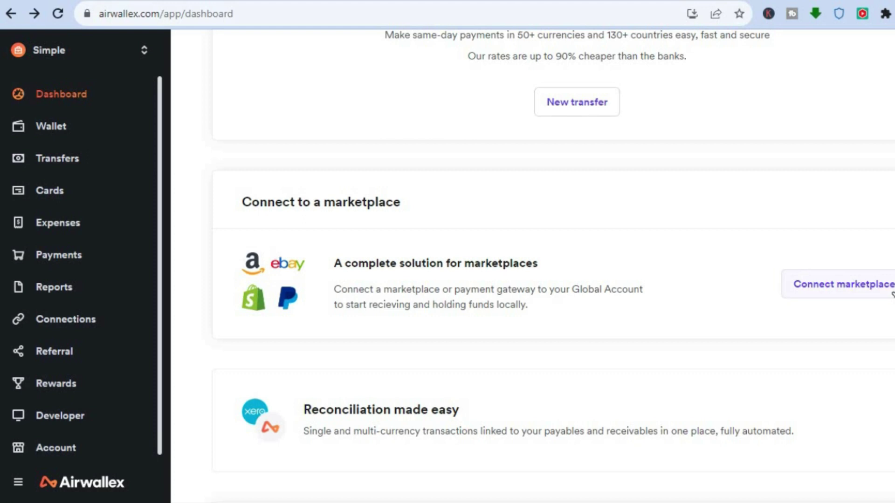
scroll(554, 265, up, 1)
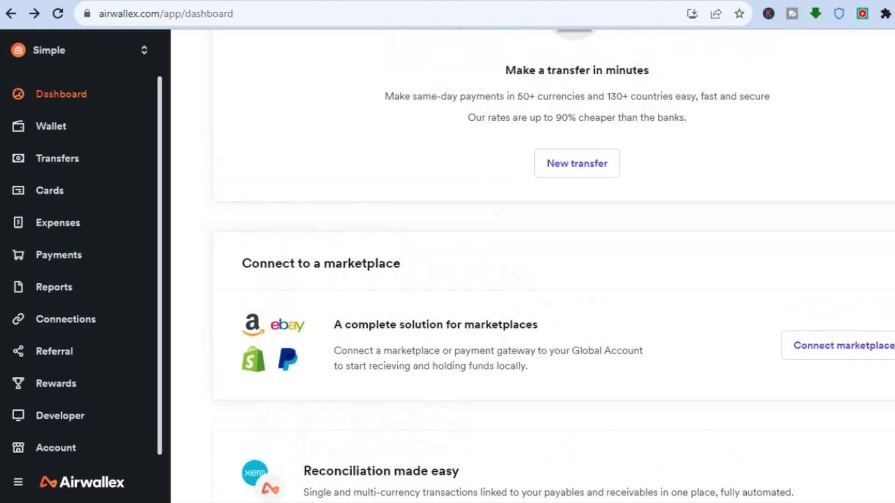
click(877, 358)
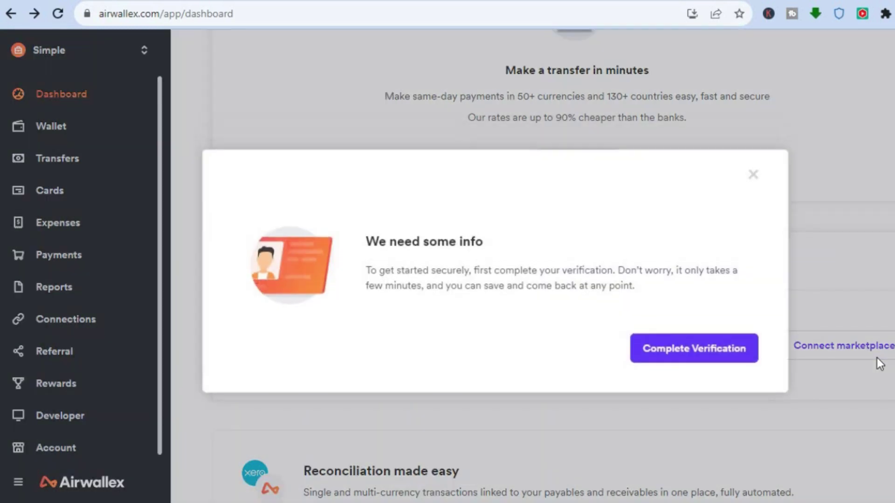
click(742, 353)
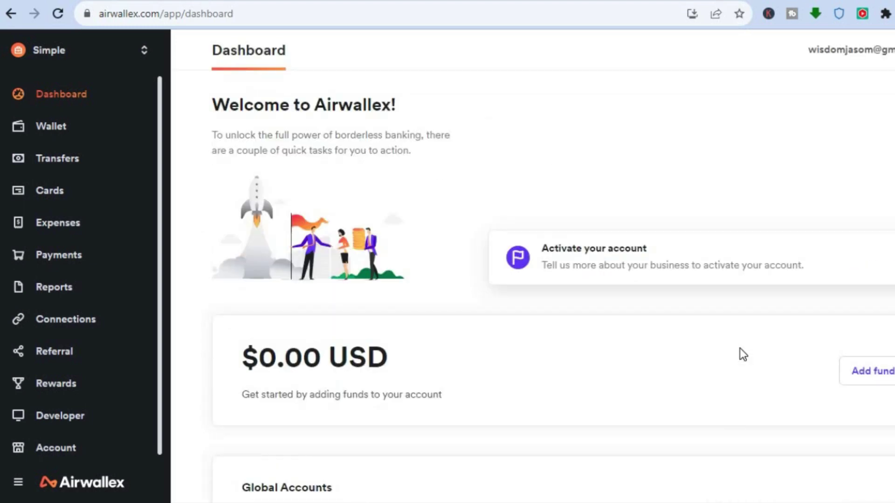
scroll(533, 266, down, 8)
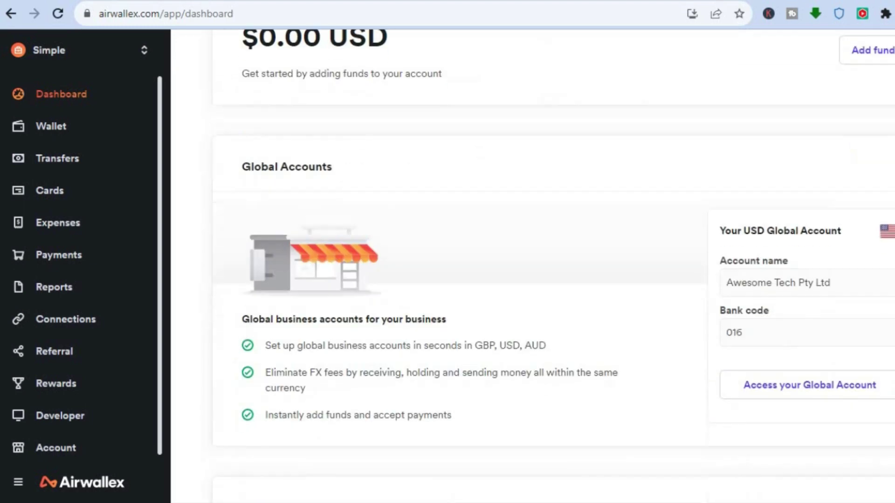
scroll(533, 265, down, 10)
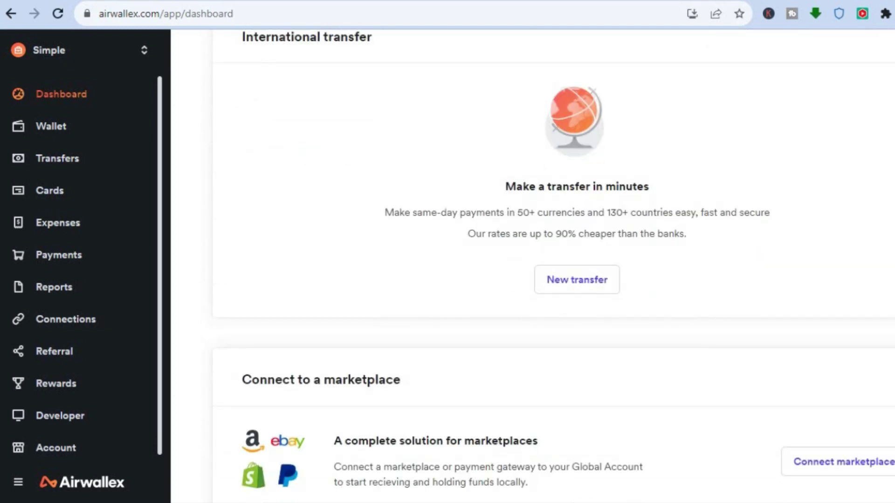
scroll(533, 265, down, 3)
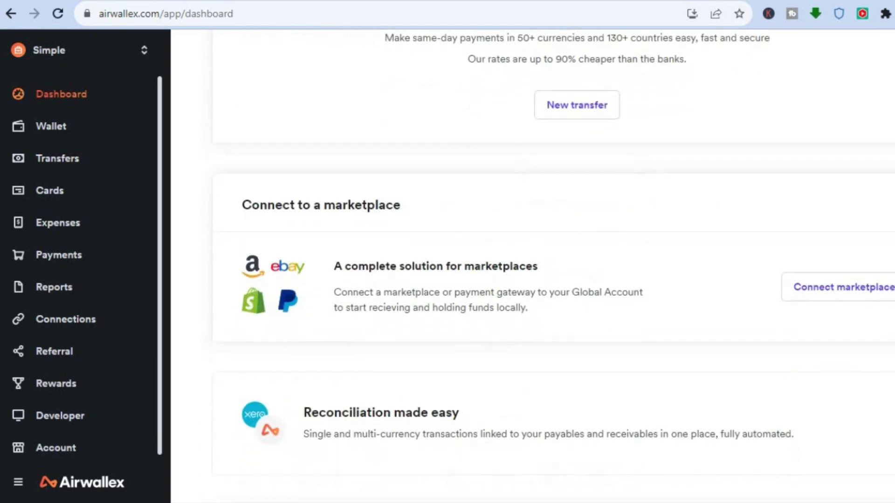
click(844, 287)
click(745, 345)
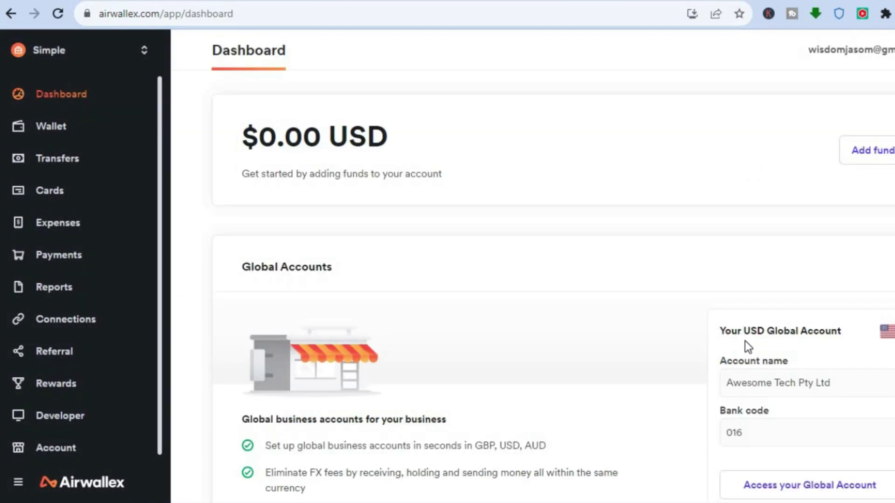
scroll(533, 265, down, 10)
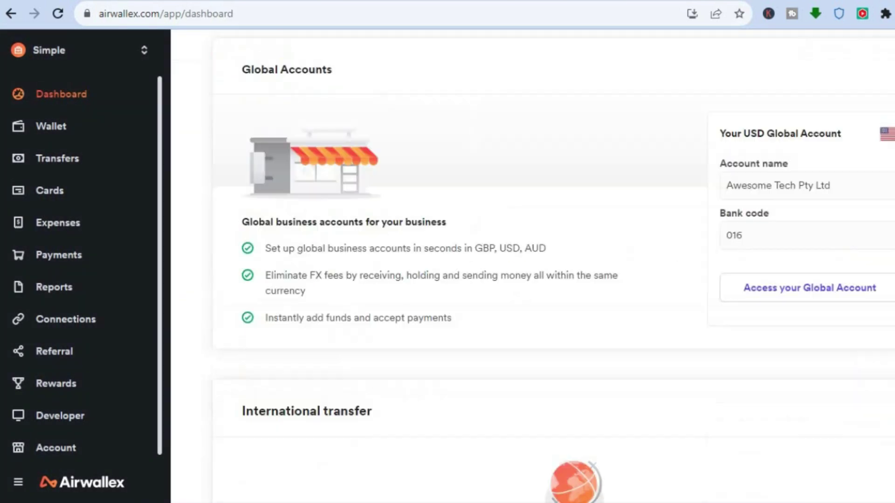
scroll(533, 266, up, 10)
scroll(795, 188, up, 2)
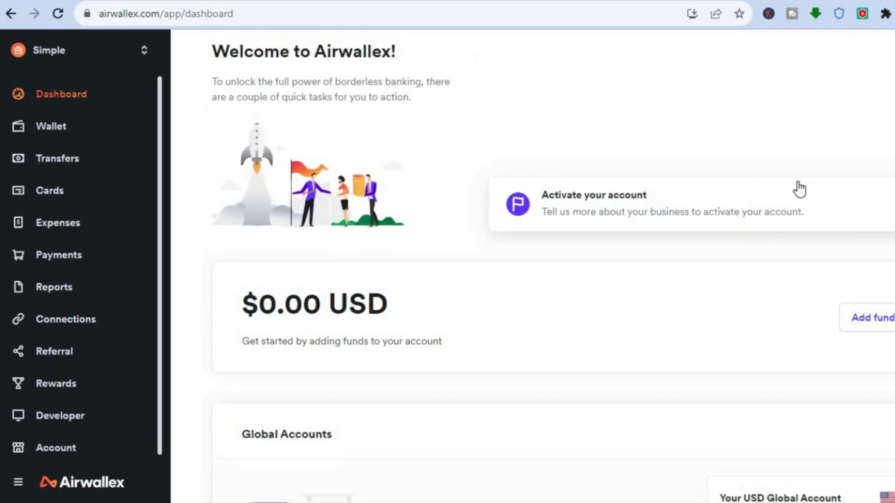
Step: From the Activate your account card, choose Get started and confirm United States registration
click(780, 197)
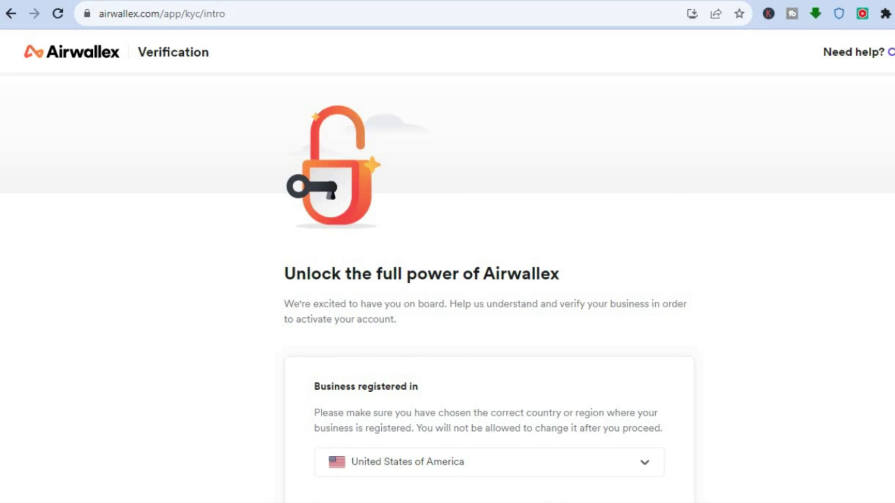
scroll(489, 289, down, 6)
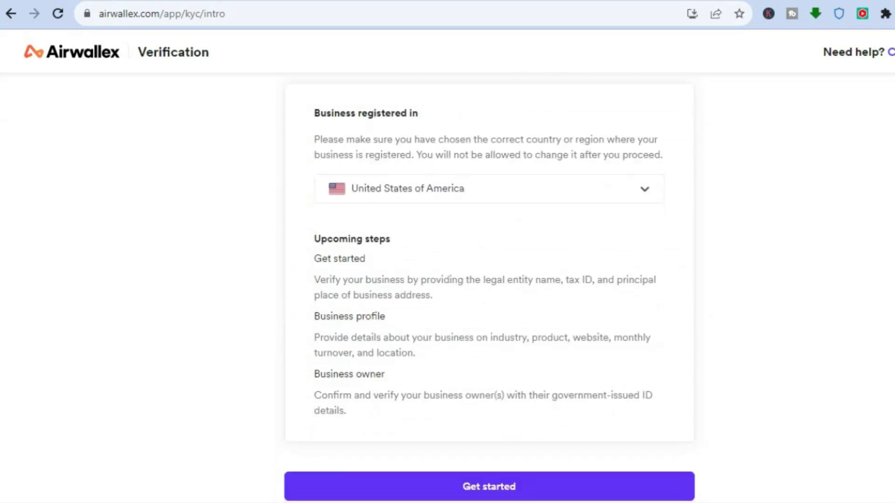
click(558, 474)
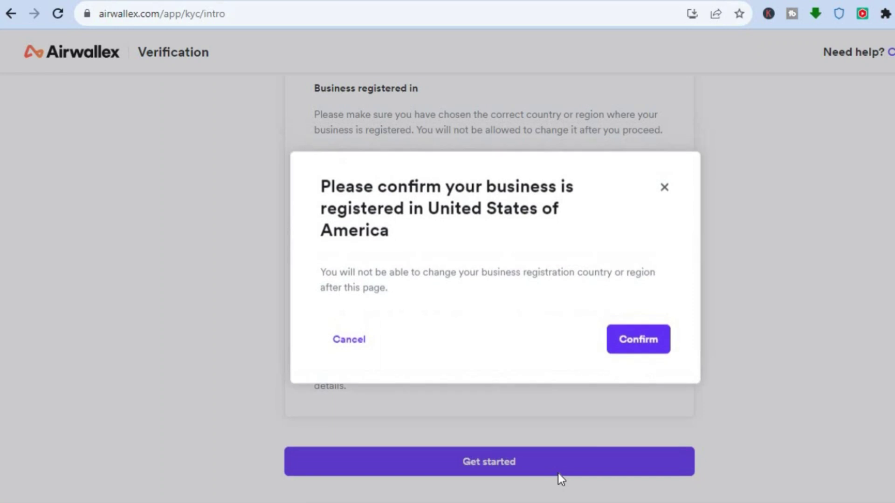
click(655, 341)
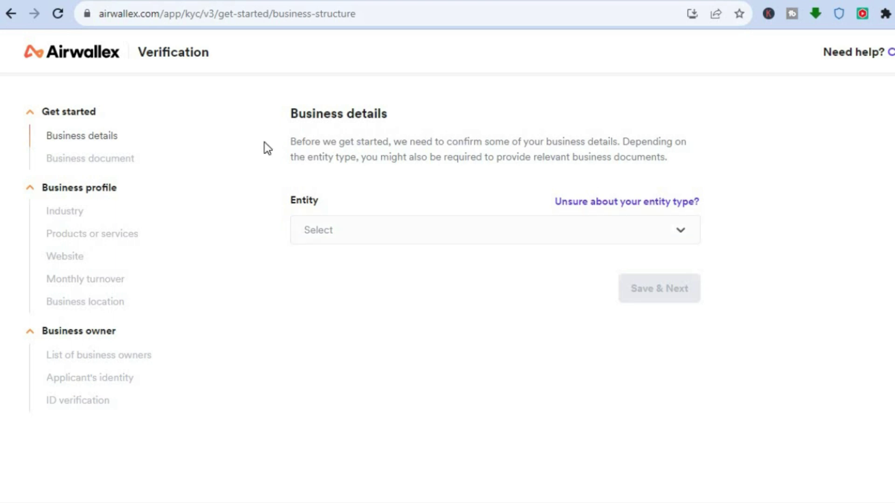
Step: Return to the Shopify store admin and go to Settings > Payments
click(69, 1)
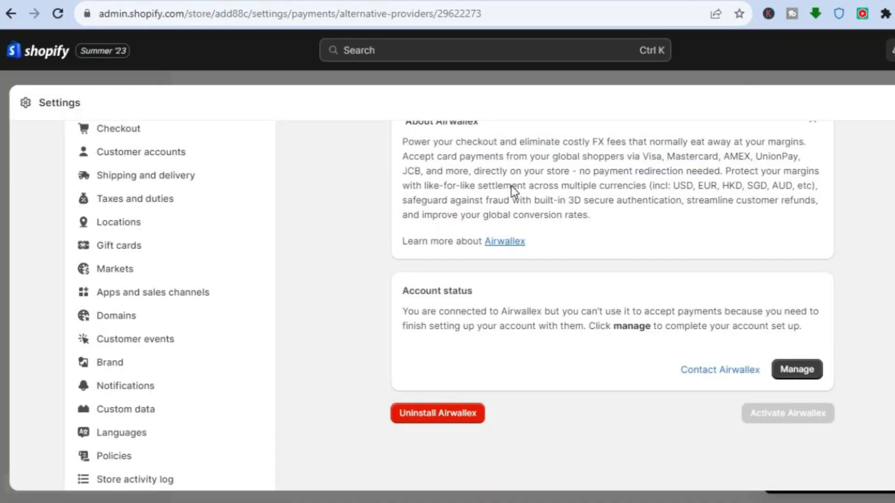
key(Escape)
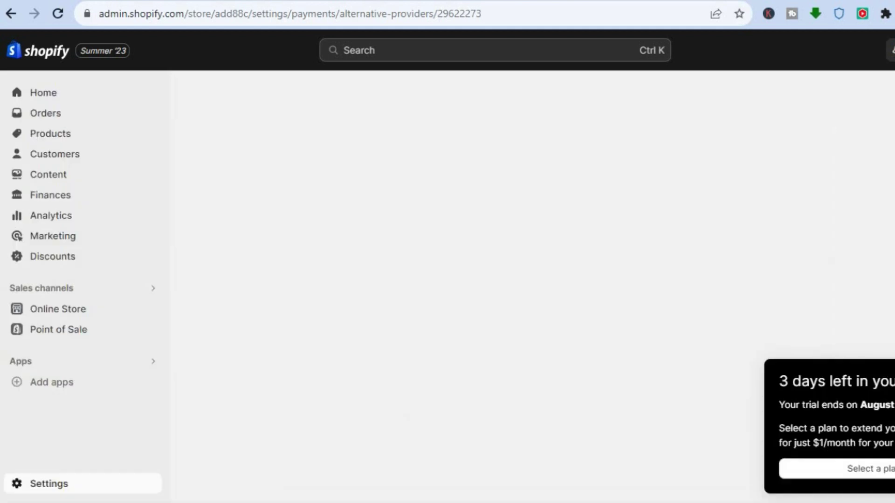
click(46, 490)
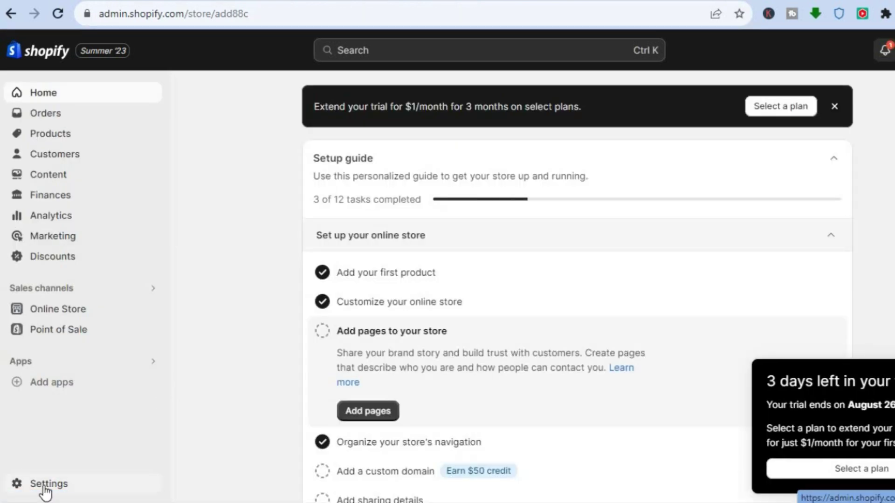
click(44, 486)
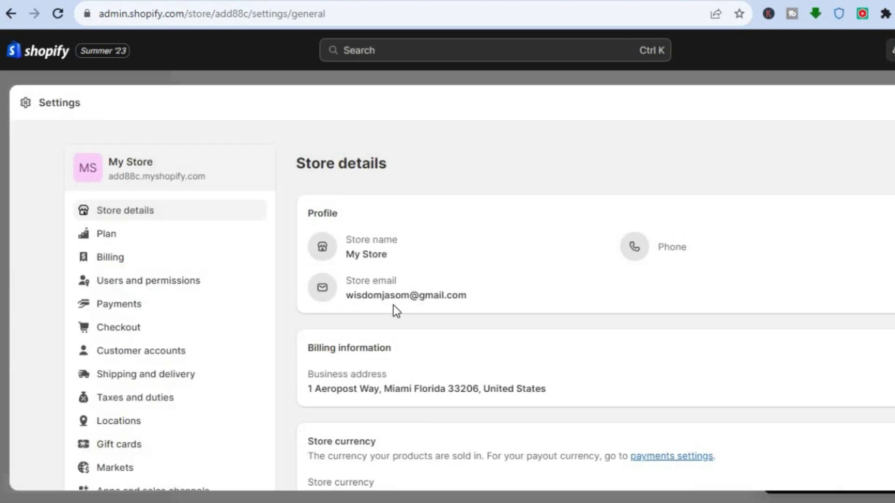
click(169, 306)
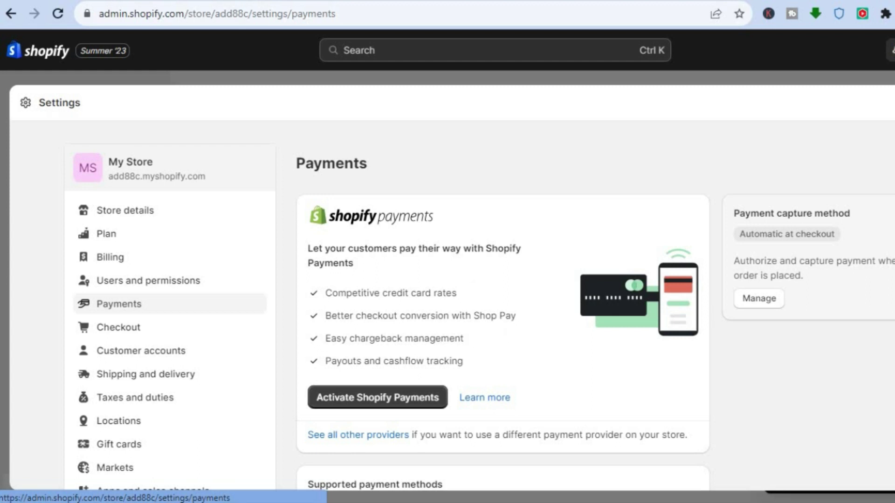
Step: Scroll down the Payments settings page and choose Add payment methods
scroll(387, 306, down, 6)
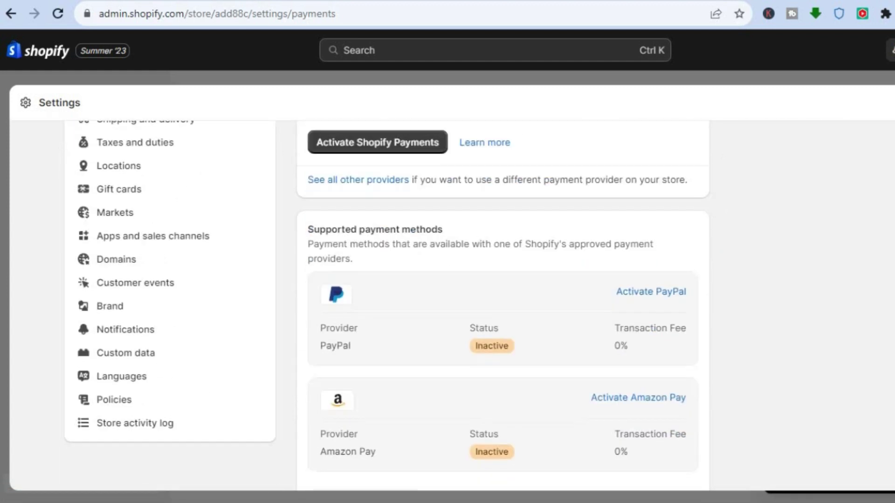
scroll(503, 303, down, 4)
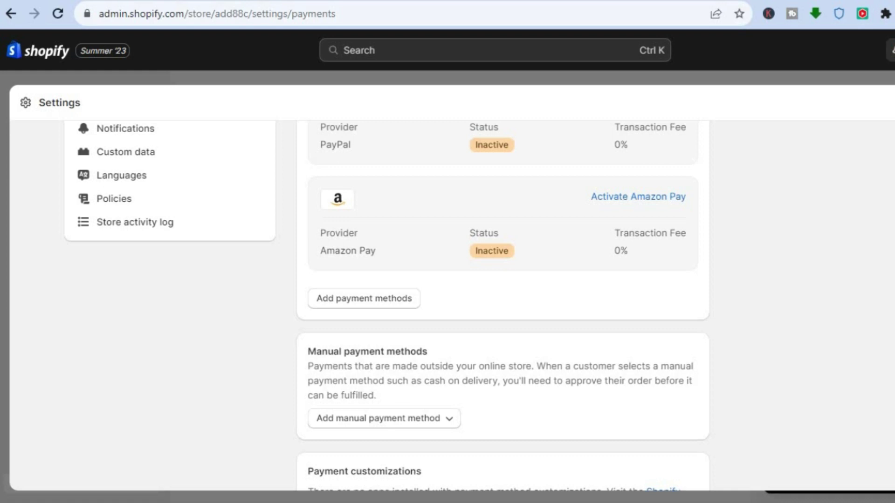
scroll(502, 303, up, 3)
scroll(503, 303, down, 1)
scroll(576, 393, down, 1)
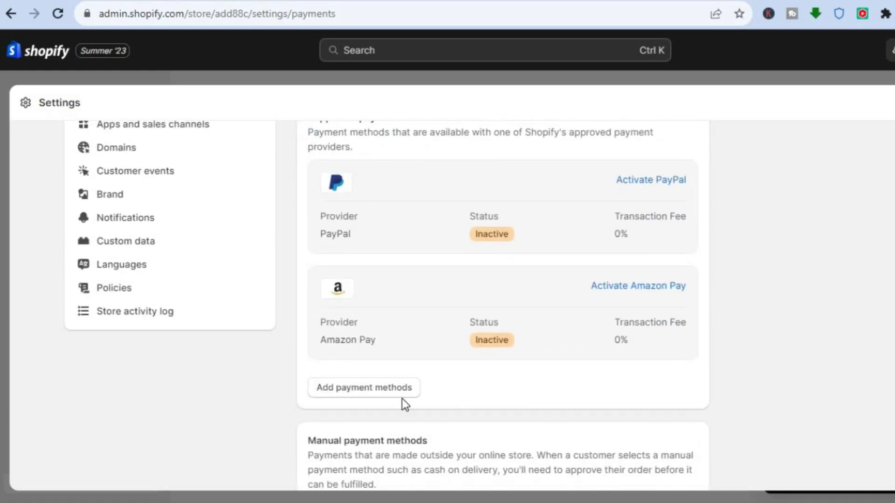
click(390, 392)
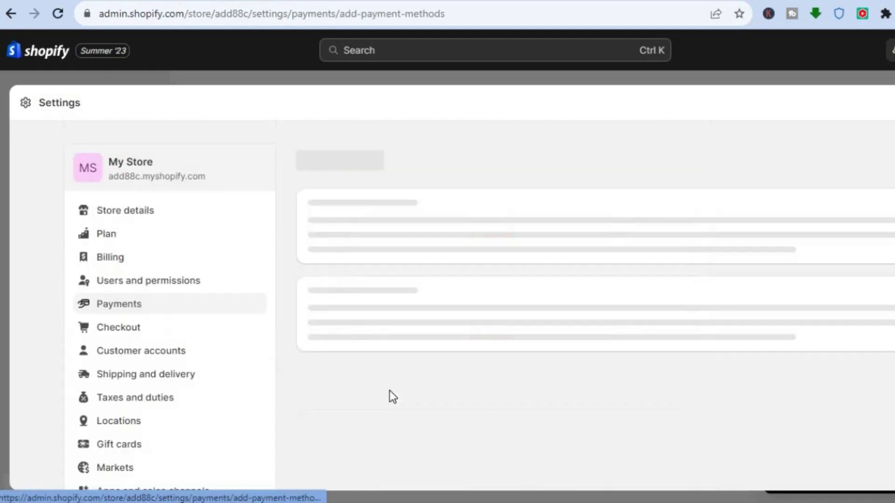
Step: Search payment methods for 'apple', then search by provider for 'apple' as well
click(542, 256)
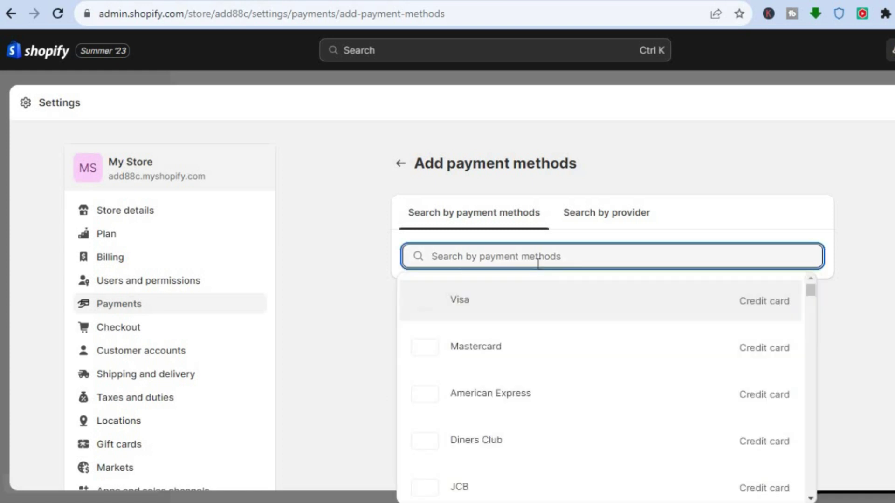
text(appl)
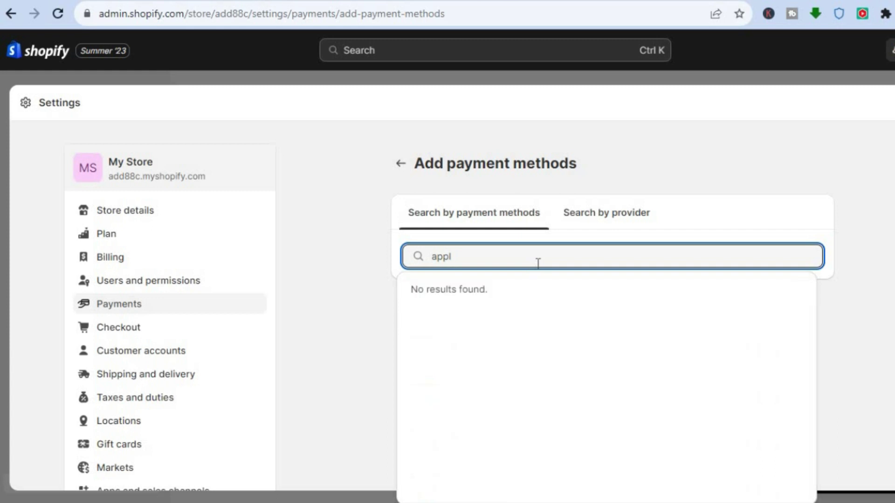
text(e)
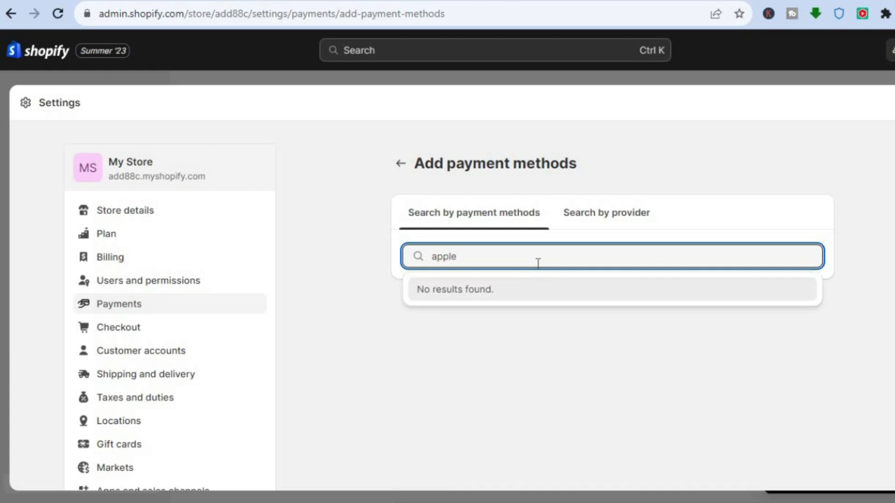
click(609, 213)
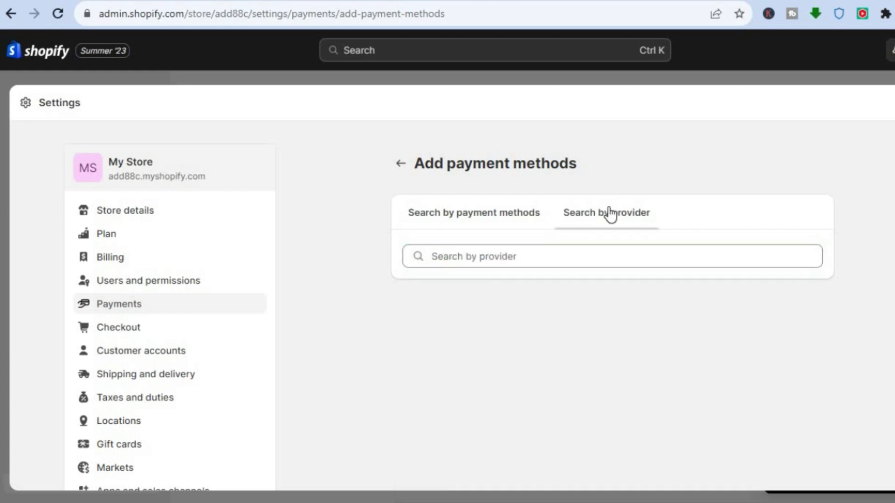
click(555, 258)
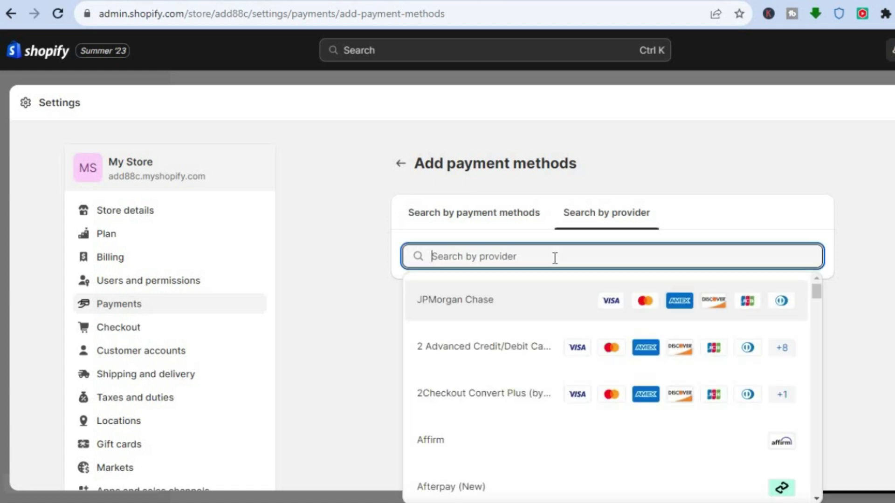
text(apple)
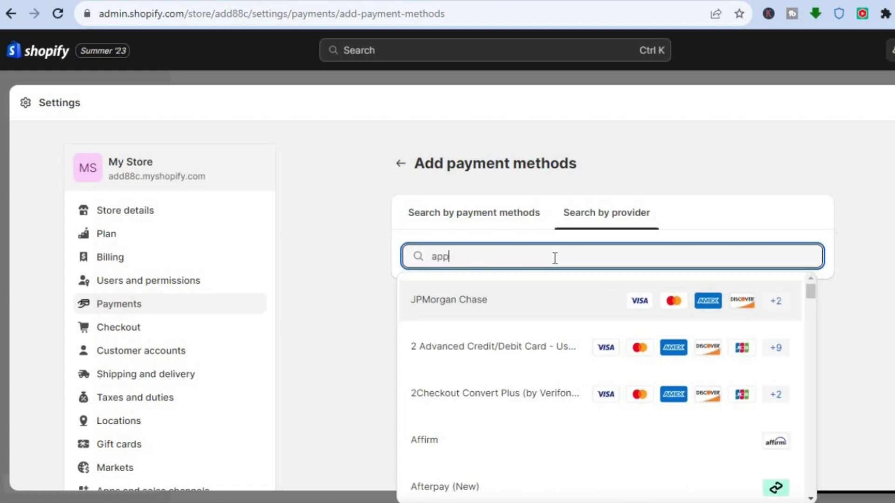